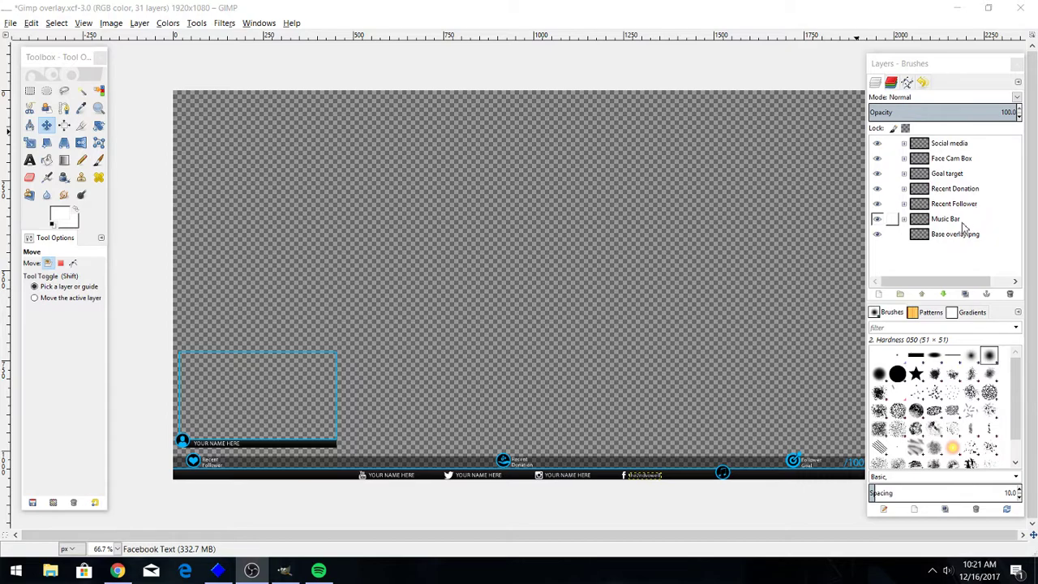
- Flash the Base overlay, Music Bar, Recent Follower, Recent Donation and Face Cam Box groups to identify them
click(878, 235)
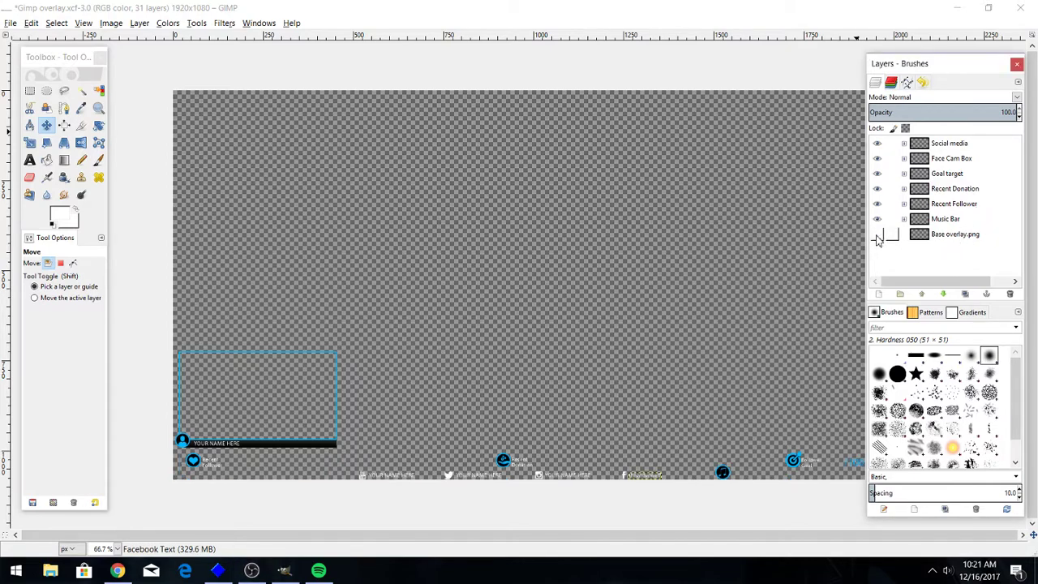
click(876, 235)
click(876, 220)
click(876, 220)
click(876, 205)
click(877, 205)
click(876, 189)
click(876, 189)
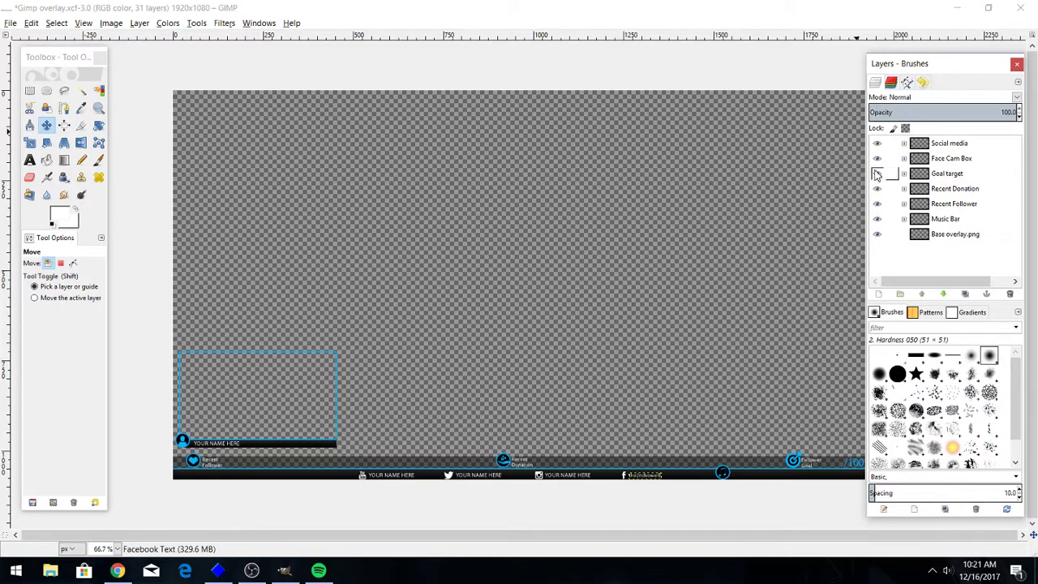
click(876, 158)
click(876, 158)
- Flash the Social media group's visibility, then expand it to show its sublayers
click(876, 143)
click(876, 143)
click(905, 144)
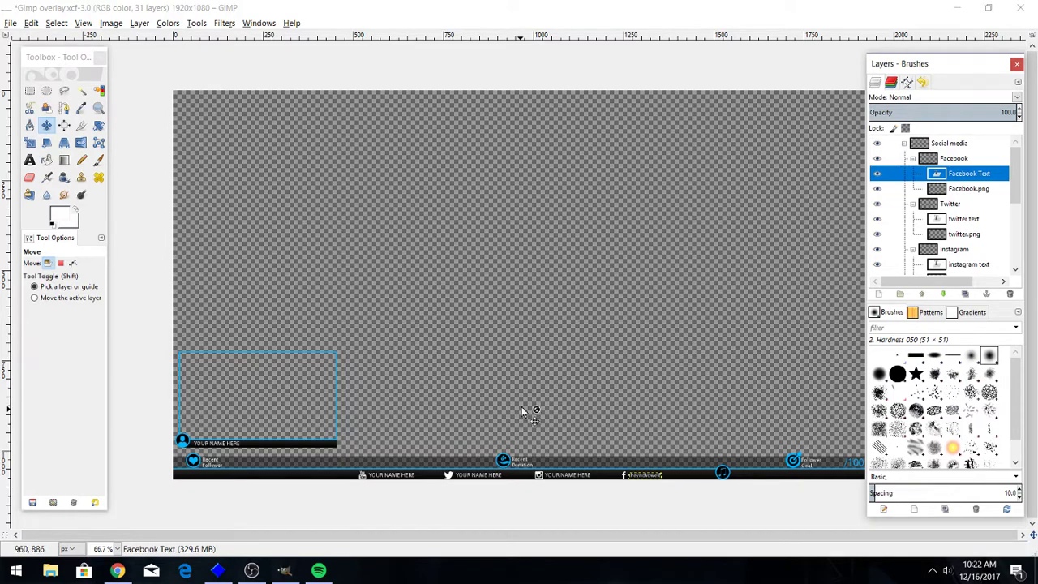
- Chain-link the Social media group and its Facebook and Twitter groups, text and icon layers
click(892, 143)
click(892, 158)
click(891, 173)
click(891, 188)
click(892, 203)
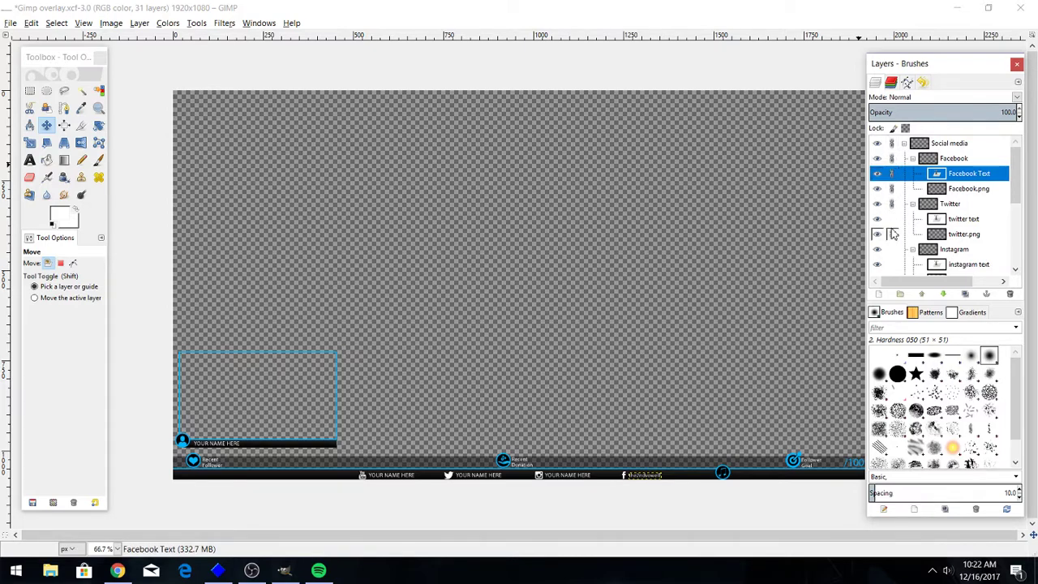
click(891, 219)
click(892, 234)
- Link the Instagram and youtube groups and layers, then pick the youtube icon's layer with the Move tool
click(891, 249)
scroll(892, 248, down, 1)
click(891, 242)
scroll(891, 247, down, 1)
click(892, 236)
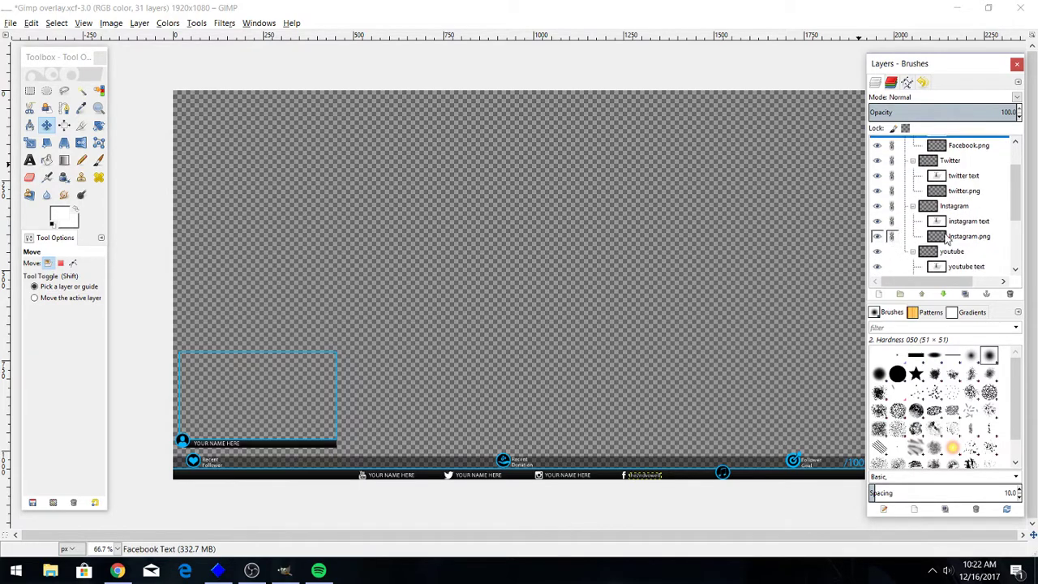
scroll(906, 255, down, 1)
click(891, 231)
click(891, 244)
click(891, 259)
scroll(891, 259, down, 1)
scroll(891, 212, up, 6)
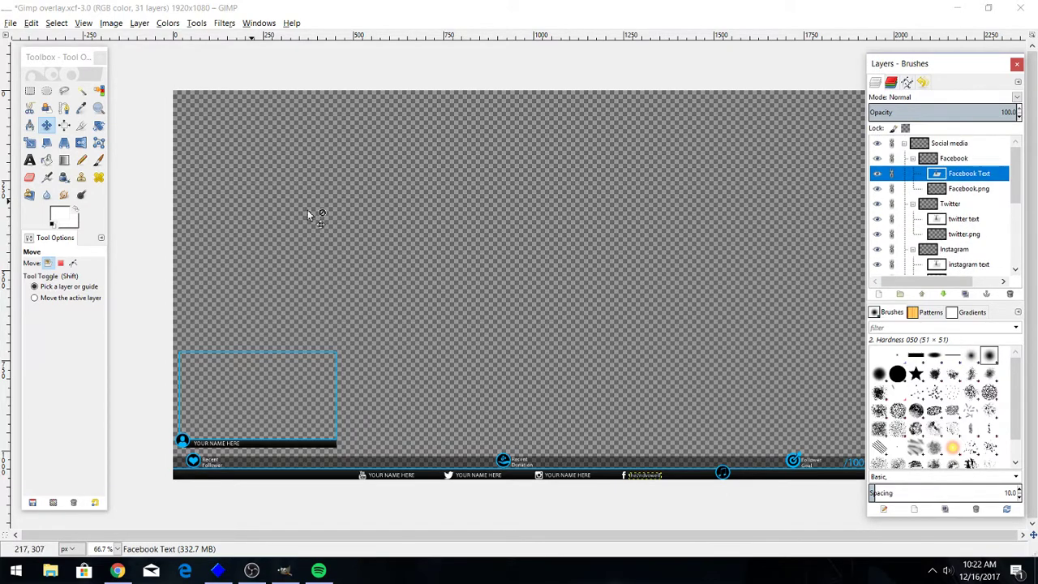
click(47, 127)
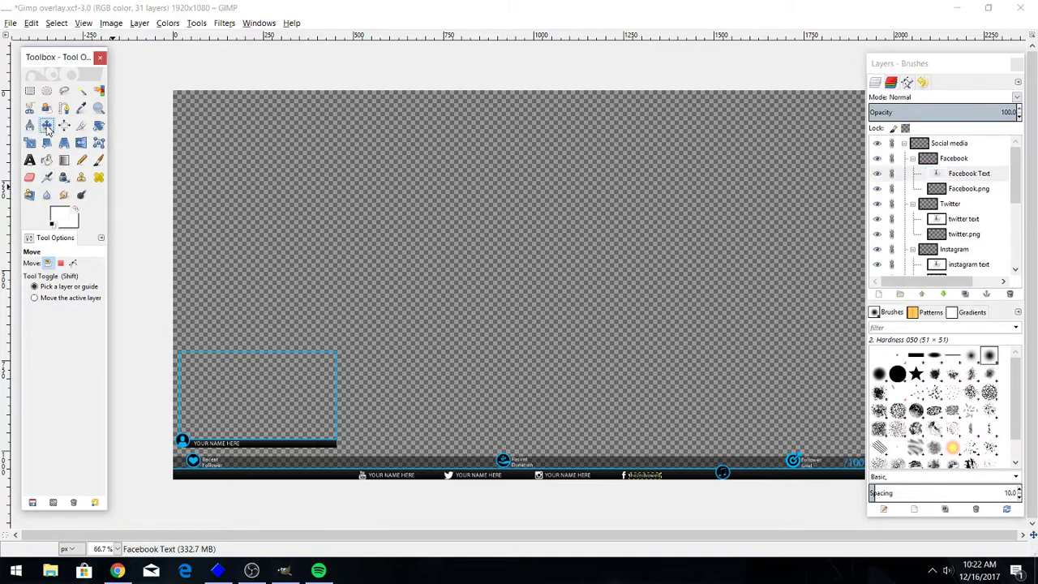
click(363, 478)
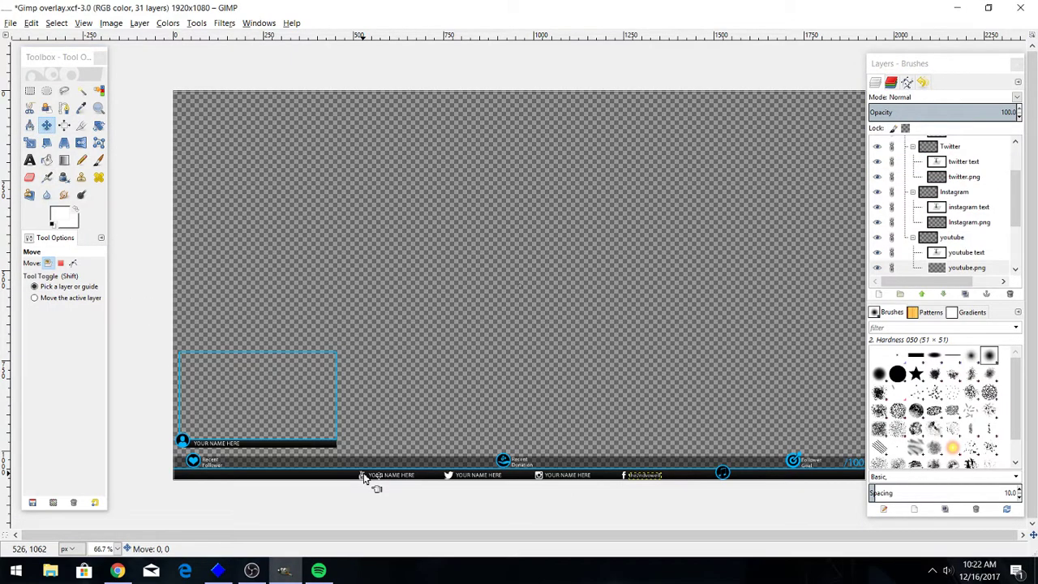
drag(363, 478, 369, 95)
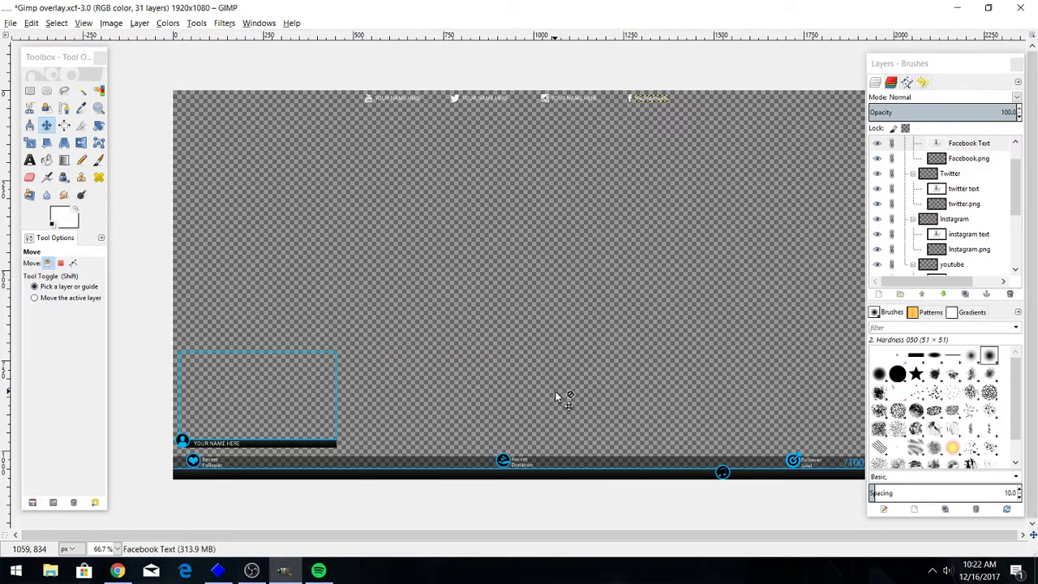
key(ctrl+z)
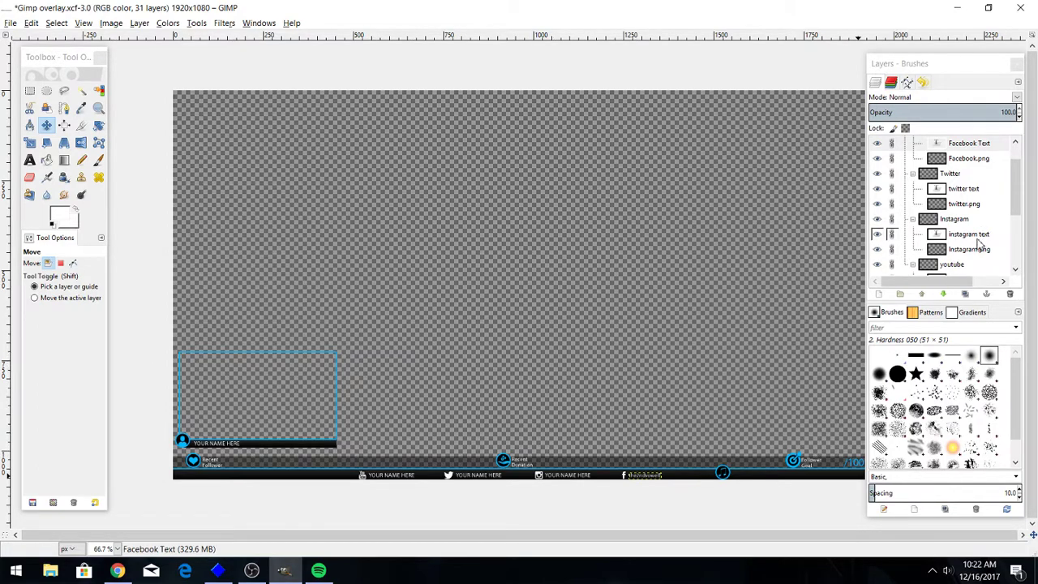
scroll(978, 235, up, 1)
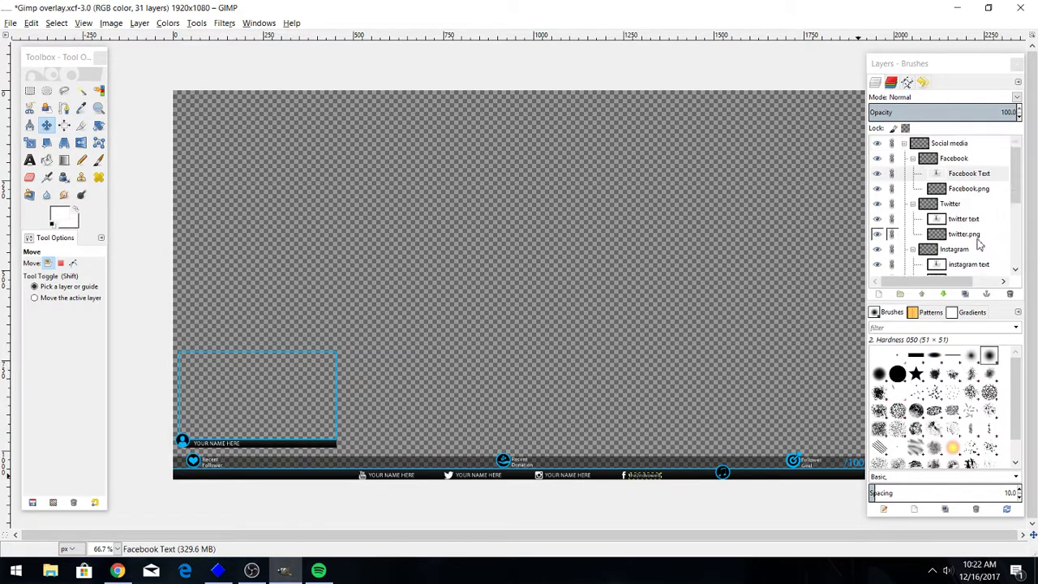
- Replace the Facebook label text with 'YOUR NAME HERE' using the Text tool
click(973, 181)
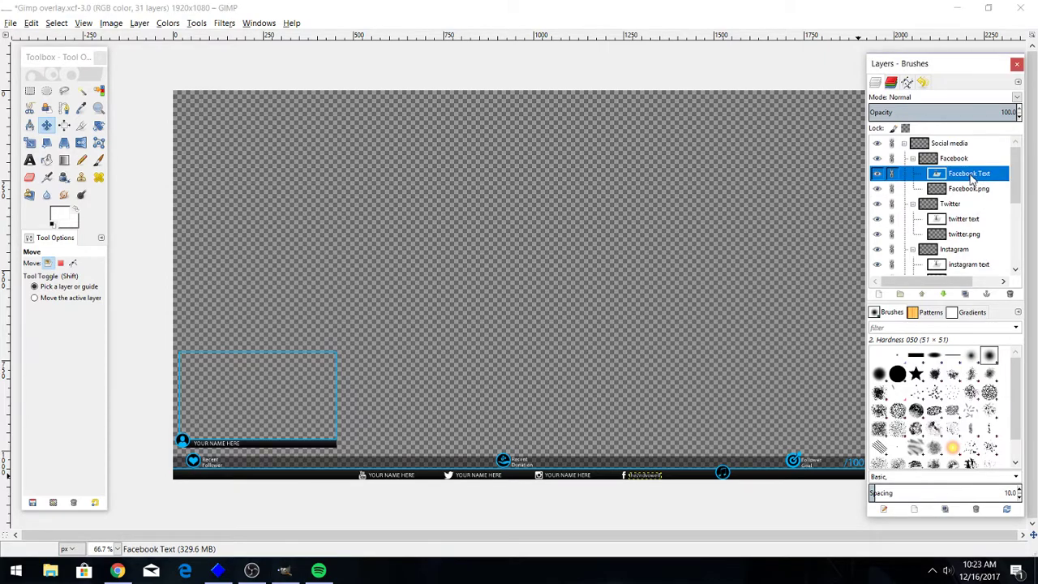
click(29, 161)
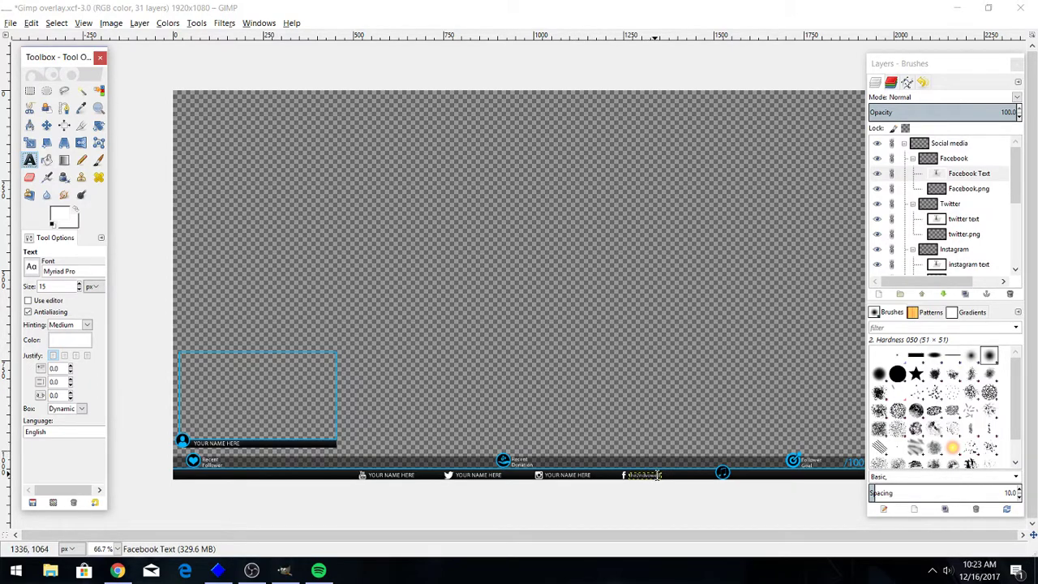
click(662, 475)
drag(661, 475, 629, 476)
text(YOUR)
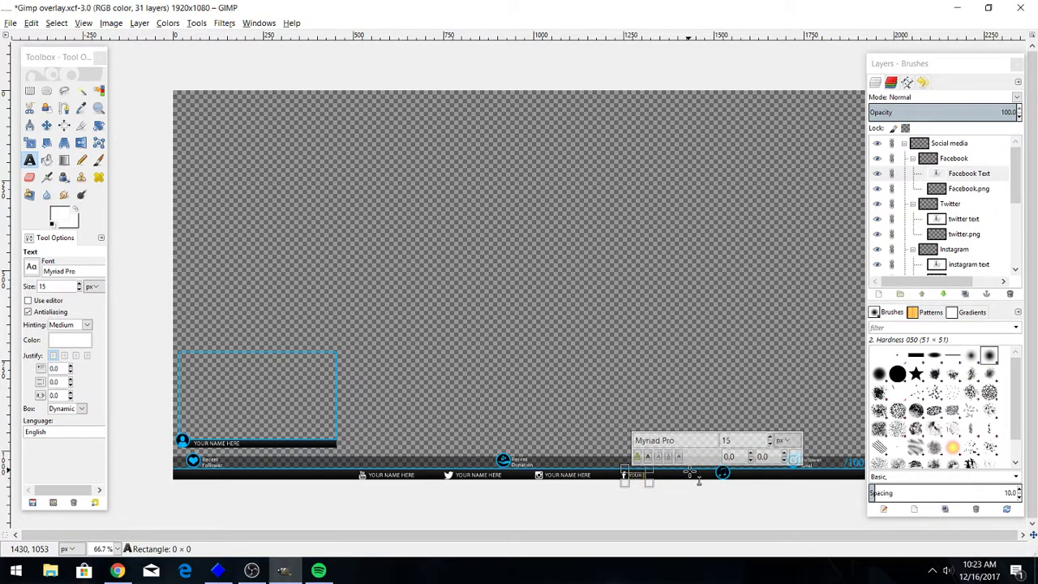
text( NAME HERE)
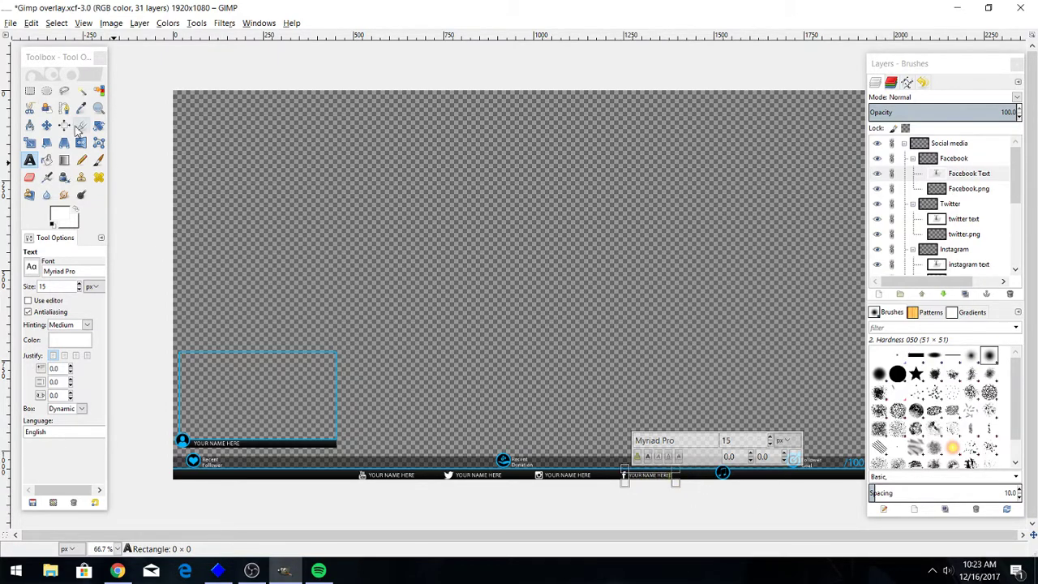
- Return to the Move tool and open then dismiss the Select menu
click(46, 125)
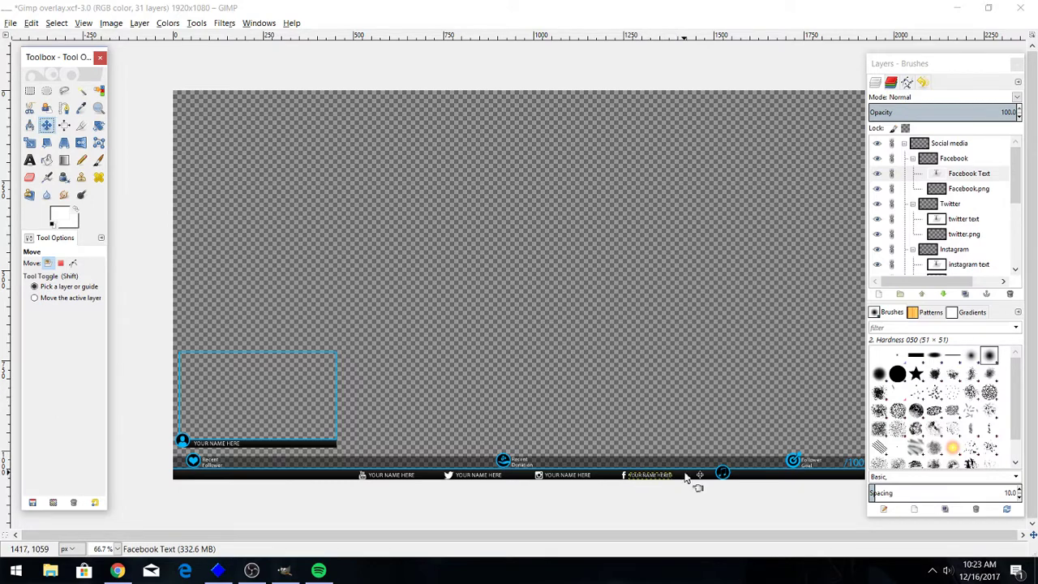
click(56, 23)
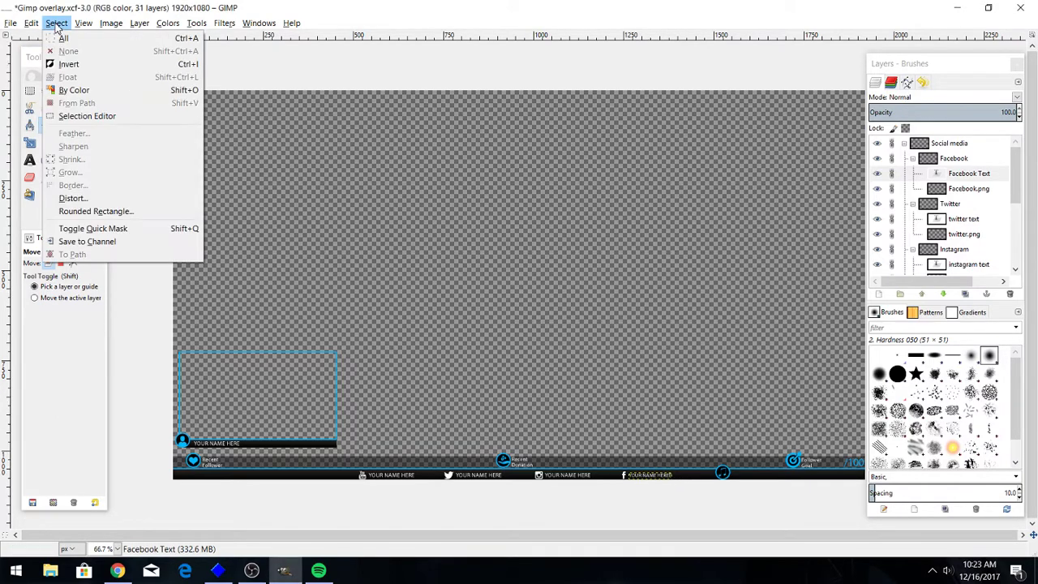
click(55, 24)
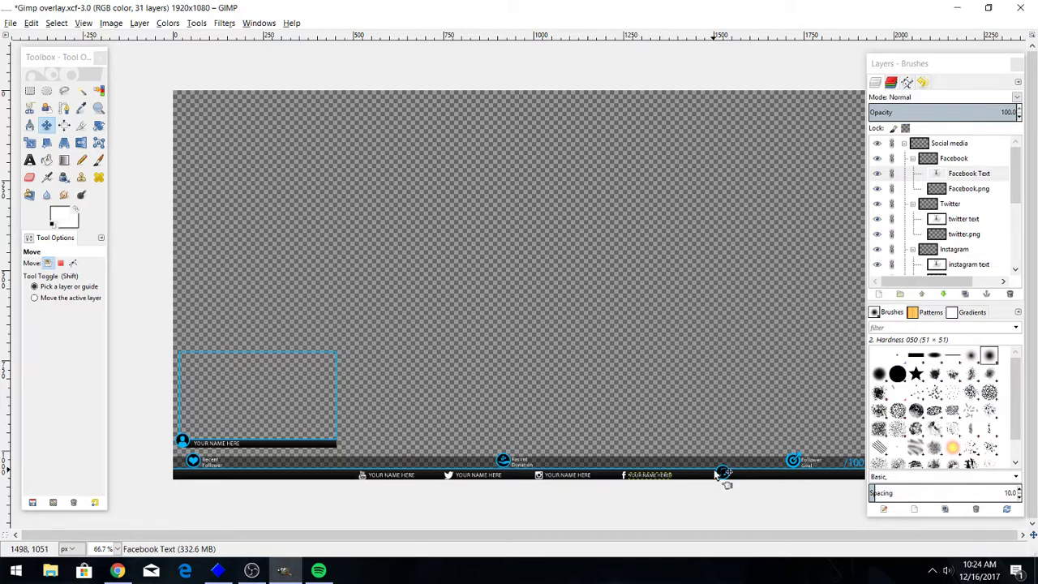
- Unlink the youtube, Instagram, Twitter and Facebook layers, then collapse the Social media group
scroll(896, 251, down, 1)
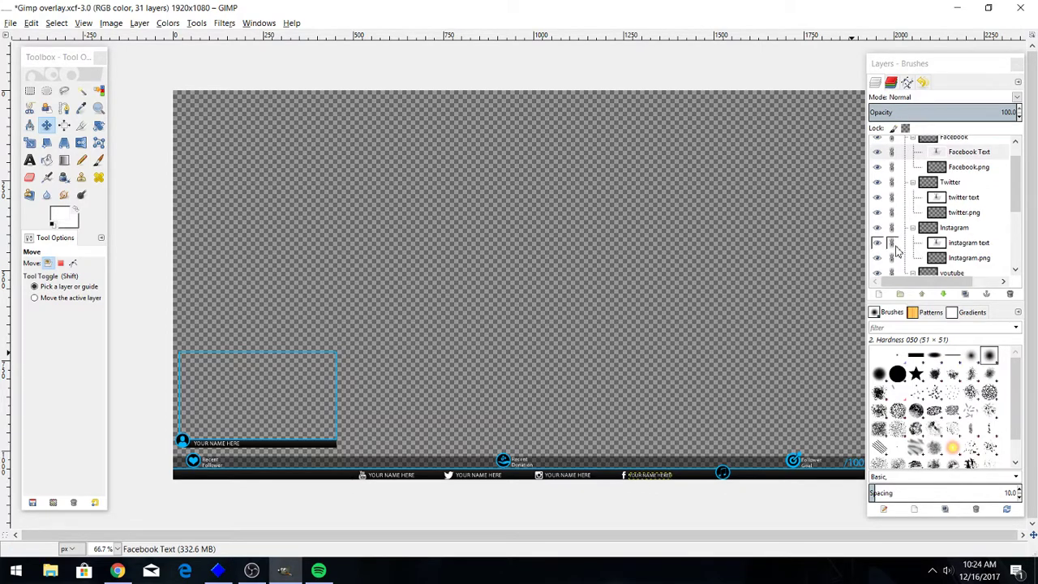
scroll(896, 251, down, 2)
scroll(896, 247, down, 2)
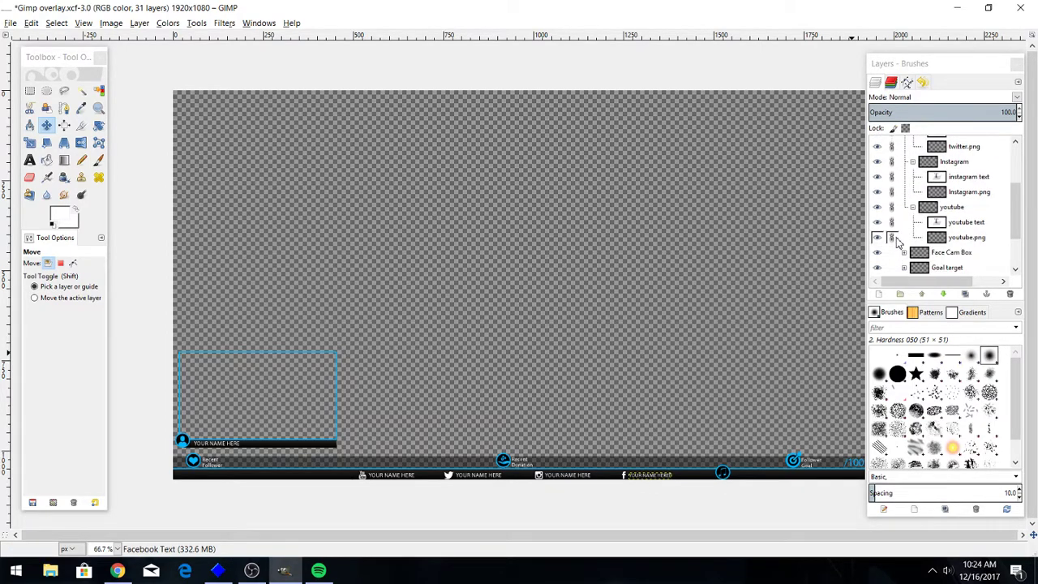
drag(896, 242, 890, 147)
scroll(889, 148, up, 3)
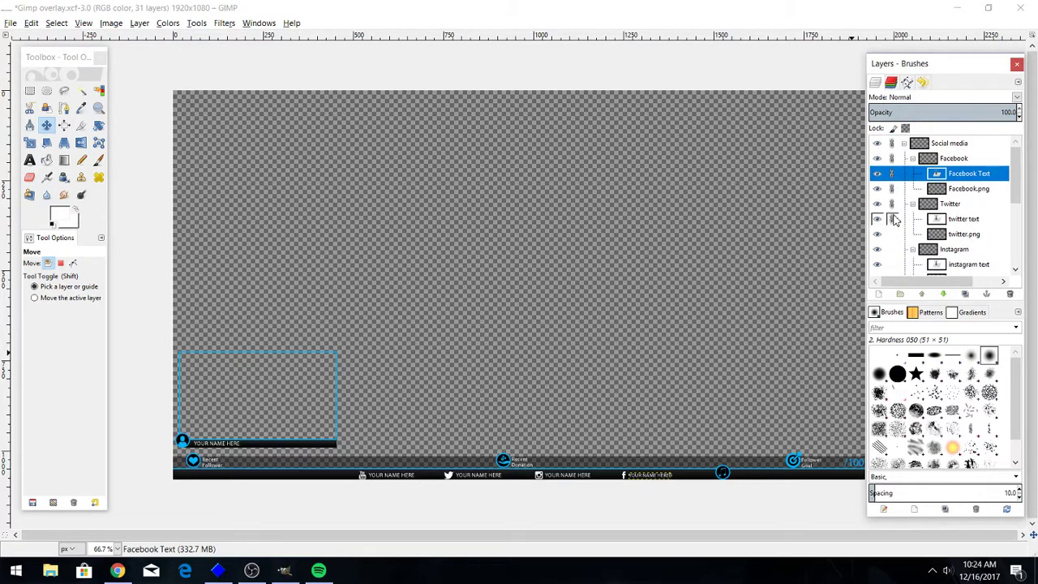
drag(894, 220, 891, 142)
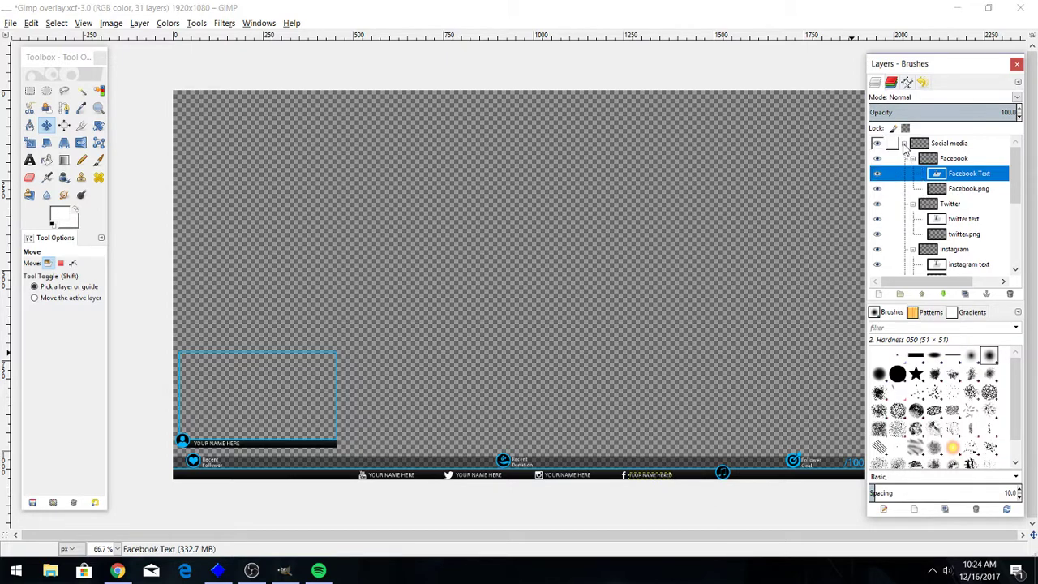
click(904, 144)
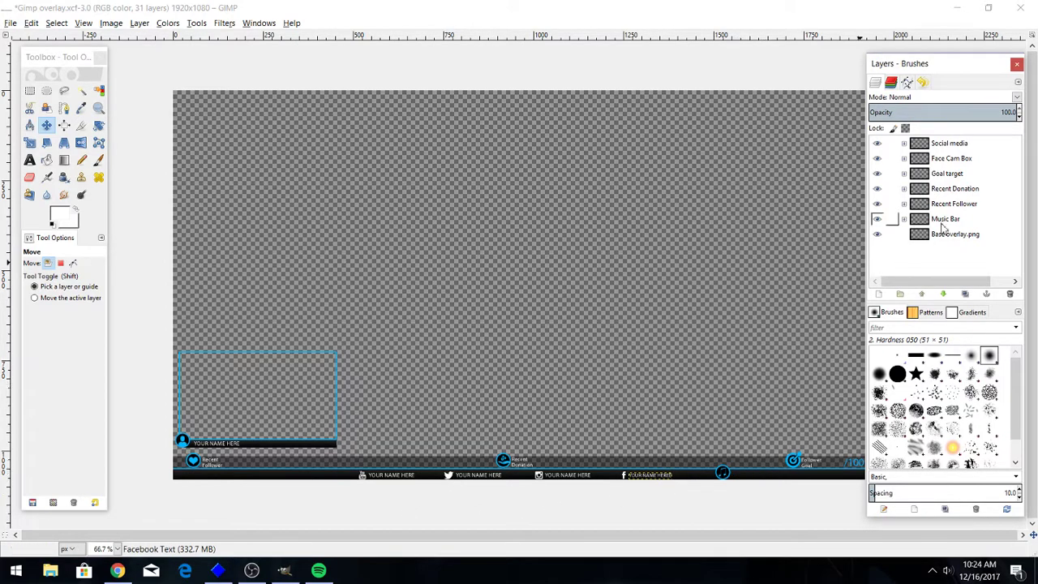
- Expand the Face Cam Box group and select its Face Cam Text layer
click(959, 159)
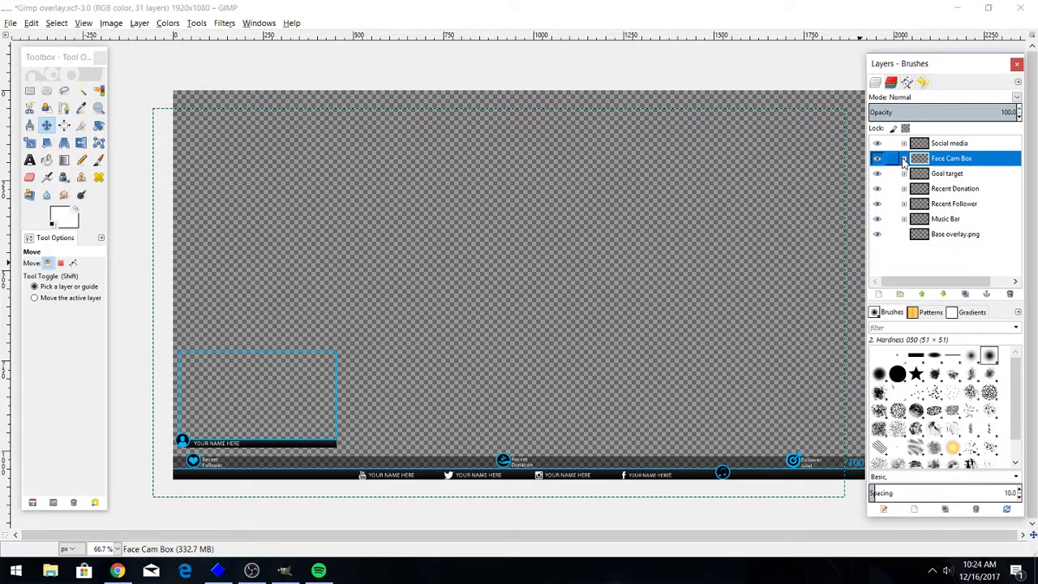
click(904, 158)
click(957, 176)
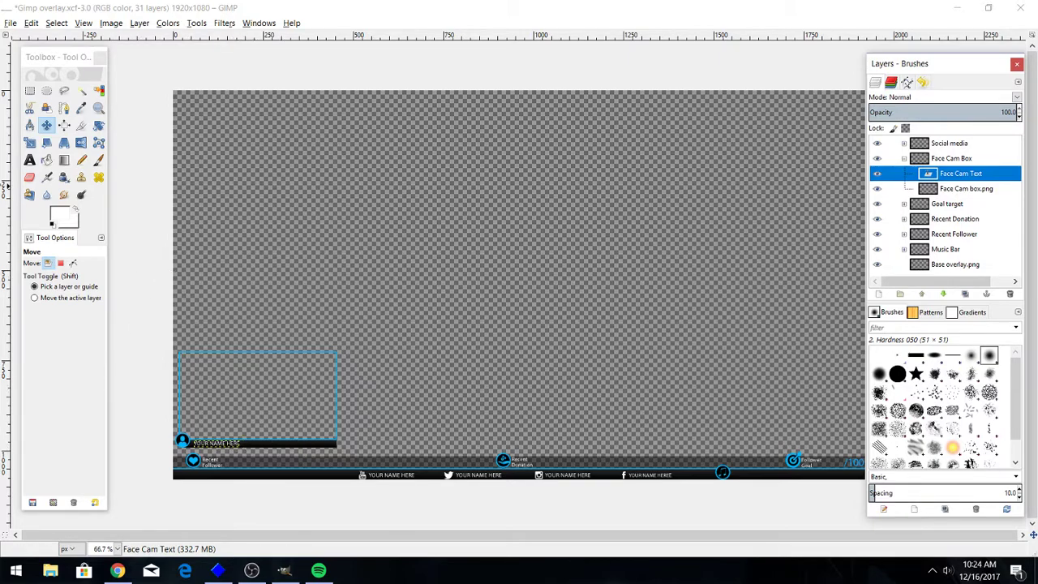
- Replace the face cam placeholder with 'The 2nd Viewall' and return to the Move tool
click(29, 160)
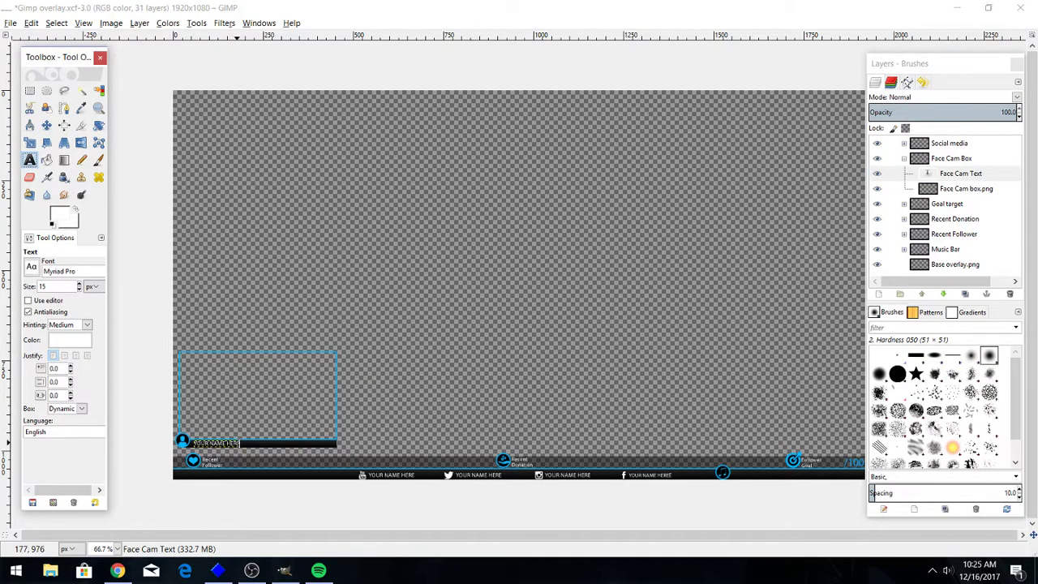
drag(239, 442, 203, 443)
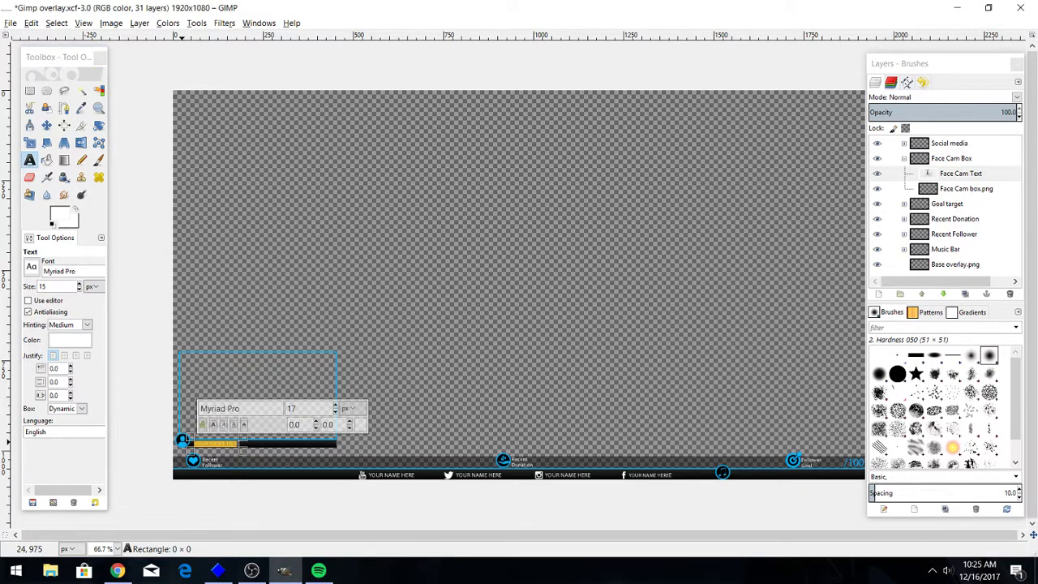
text(The)
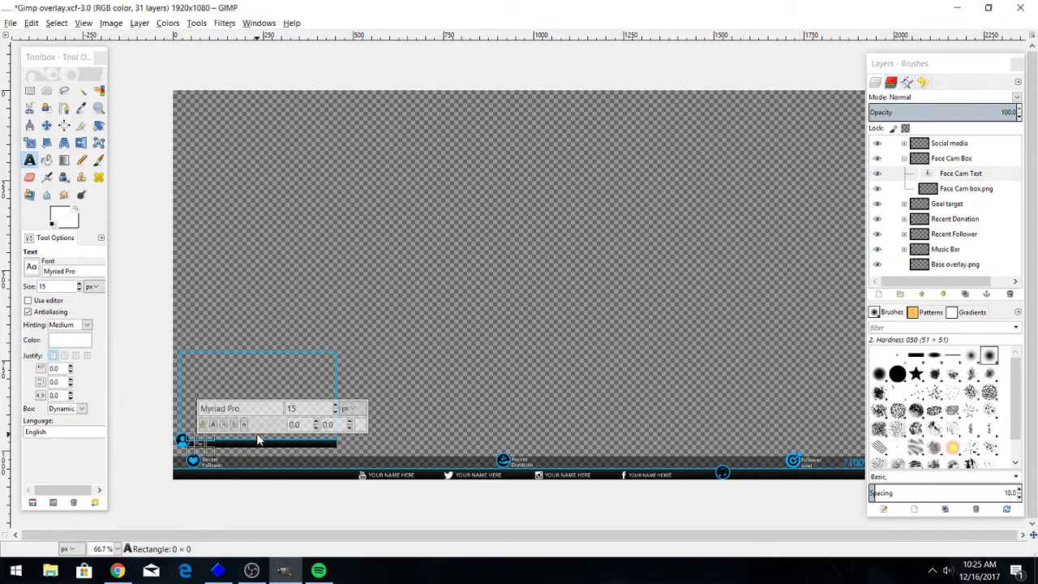
text( 2nd Viewall)
click(46, 128)
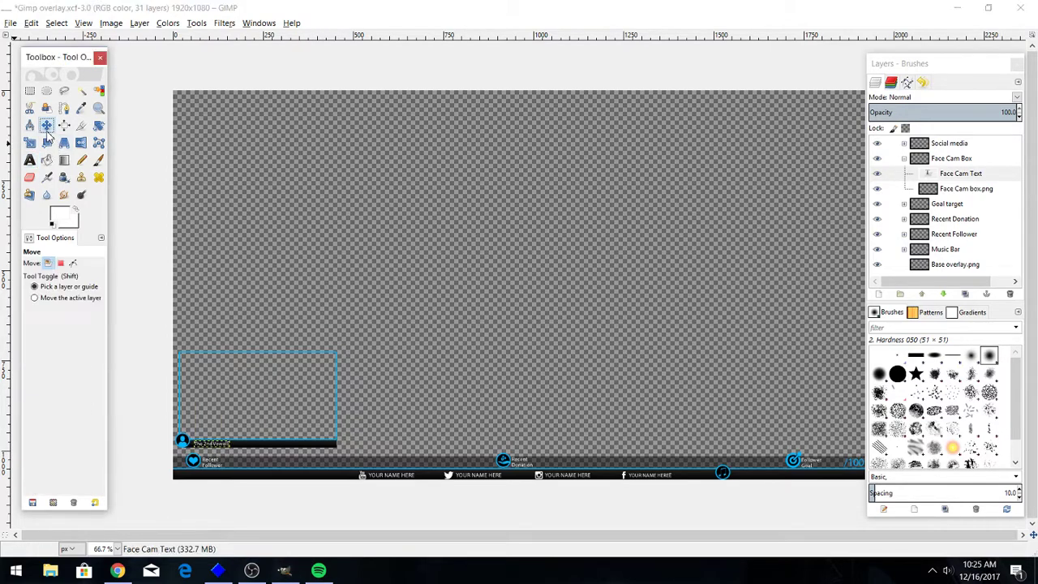
- Link the Face Cam Box layers and drag them together to the bottom-right corner
click(894, 175)
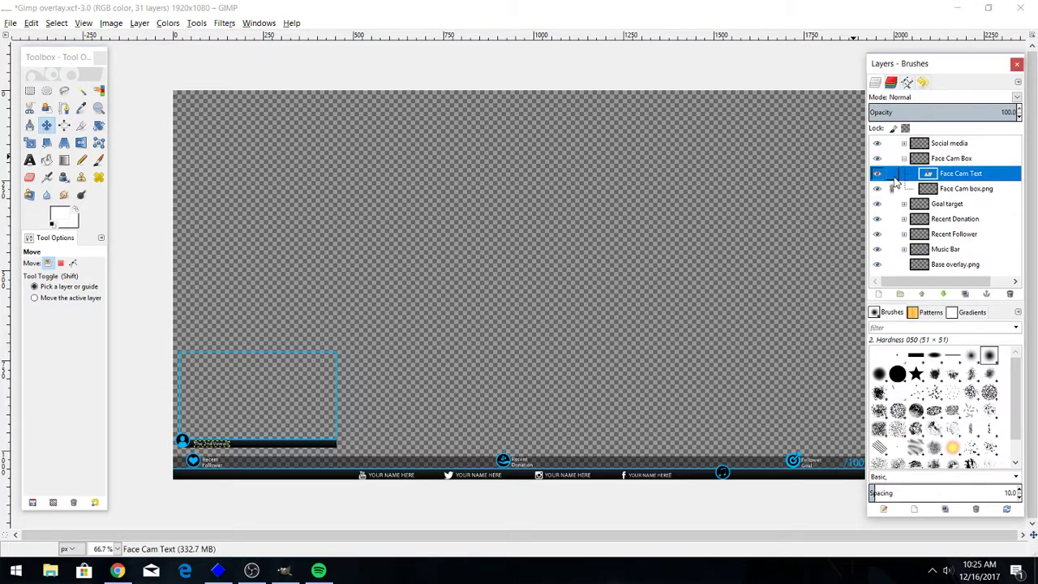
click(891, 174)
click(890, 188)
click(891, 158)
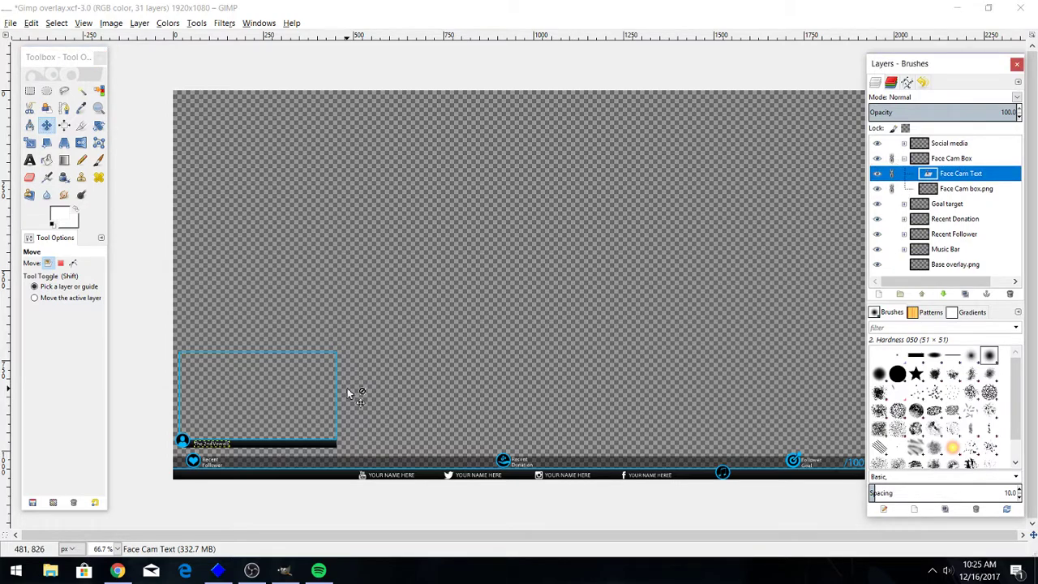
click(47, 125)
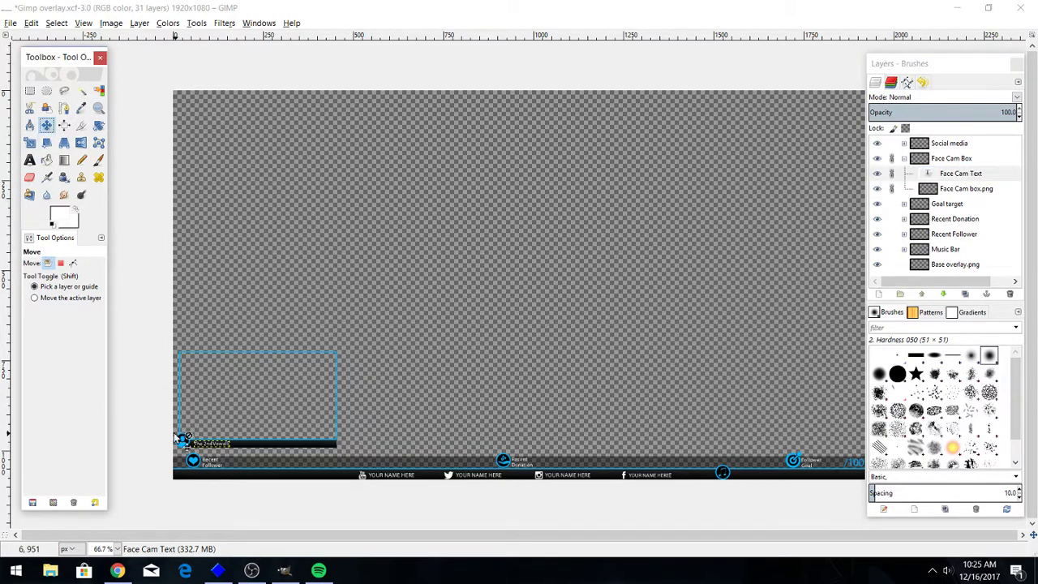
mouse_move(182, 438)
mouse_down()
mouse_move(712, 431)
mouse_move(710, 446)
mouse_up()
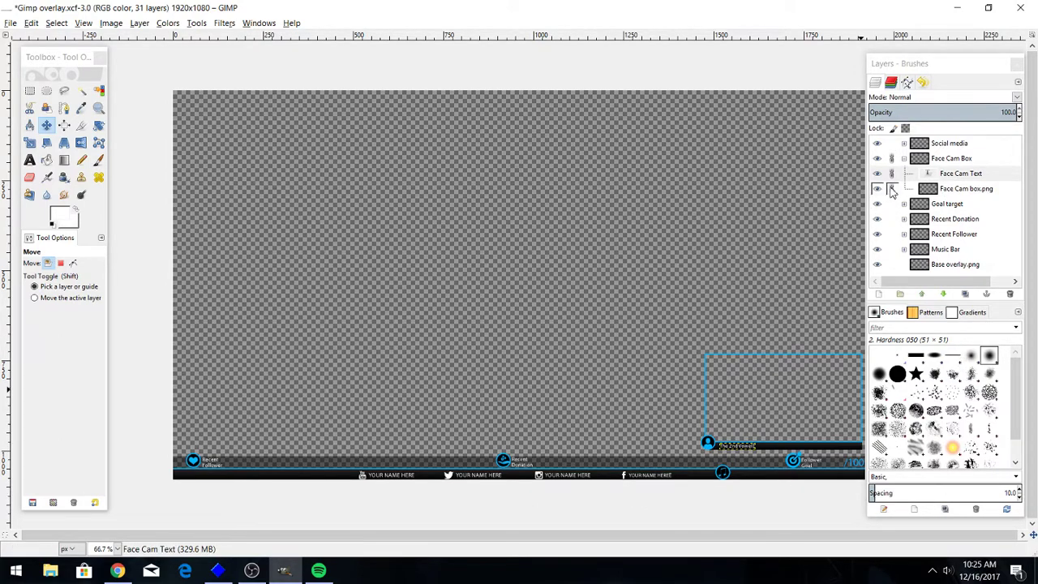
- Unlink the face cam layers and collapse the Face Cam Box group
click(891, 174)
click(892, 158)
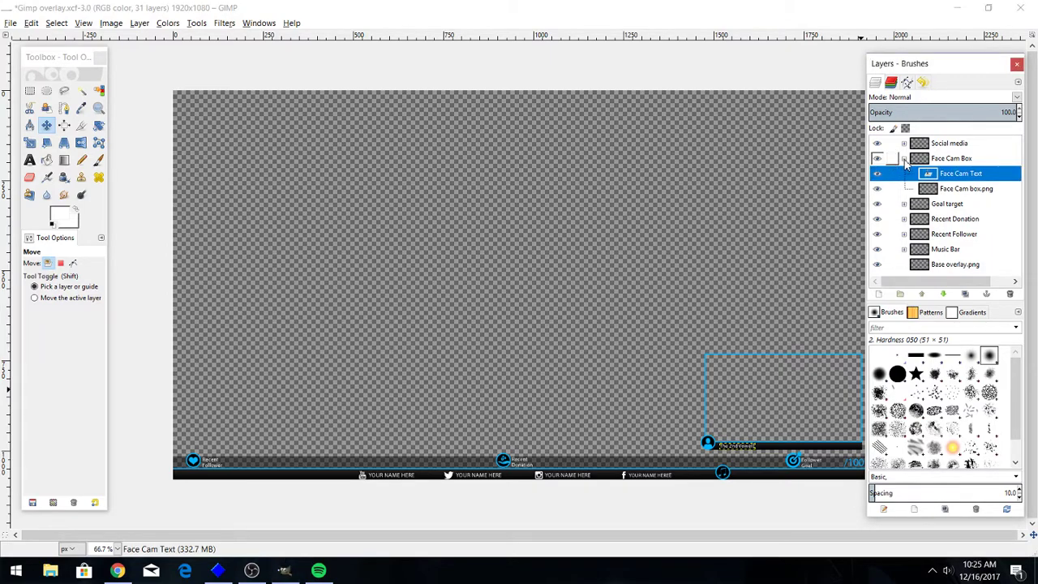
click(904, 159)
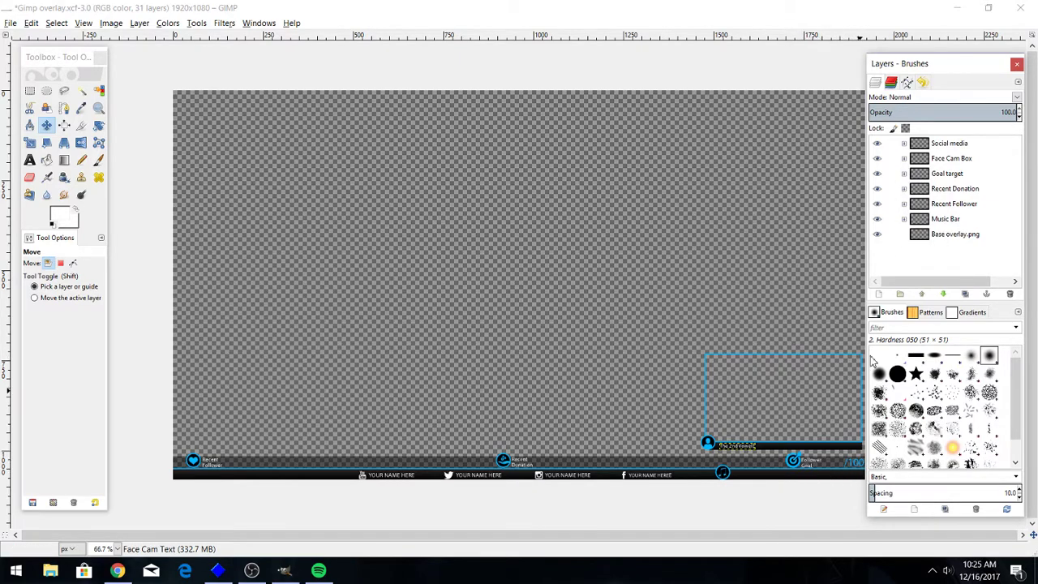
- Expand the Goal target group and select its Follower text and /100 layers
click(904, 175)
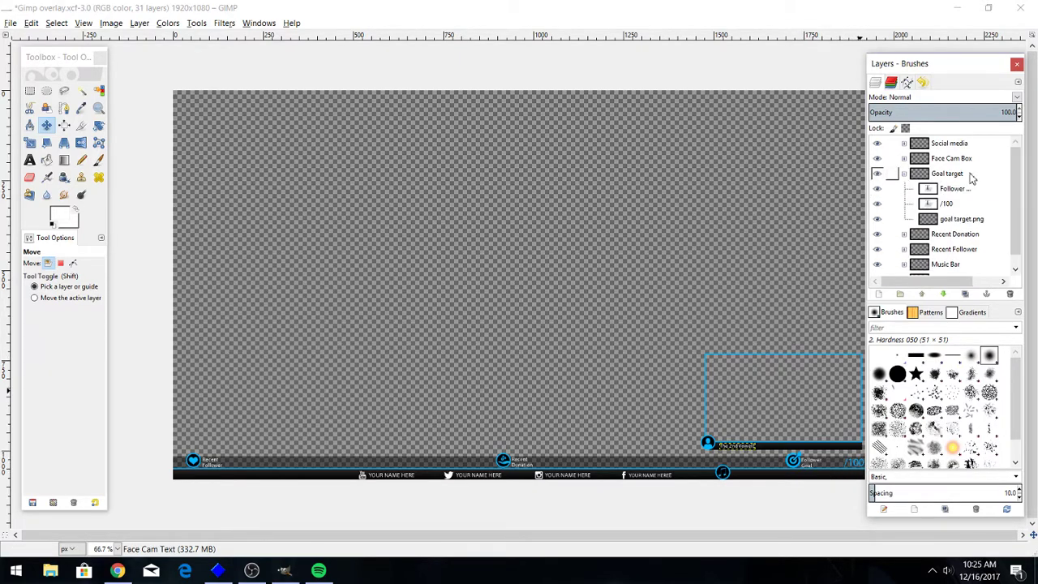
click(953, 190)
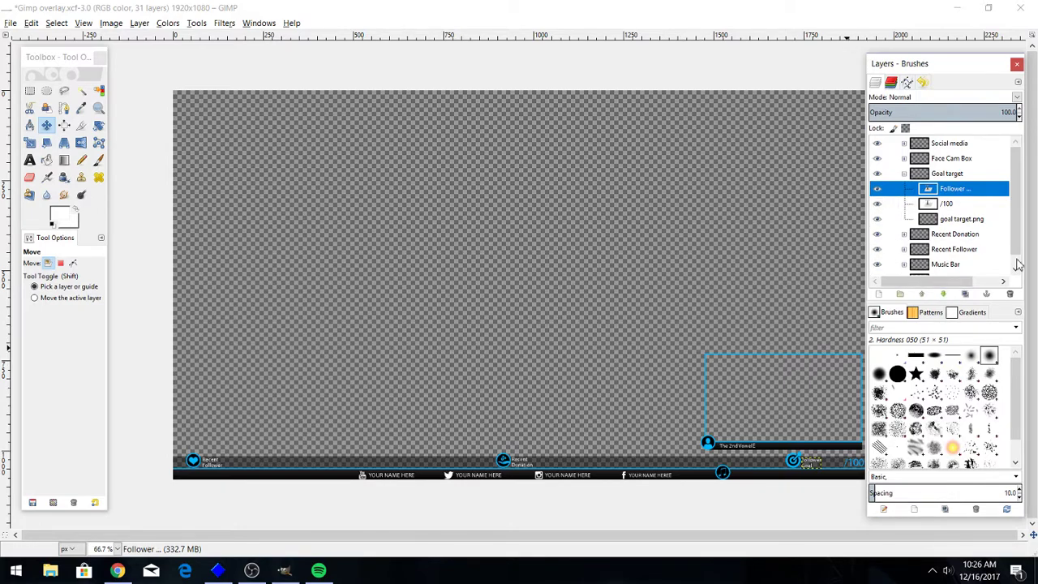
click(965, 207)
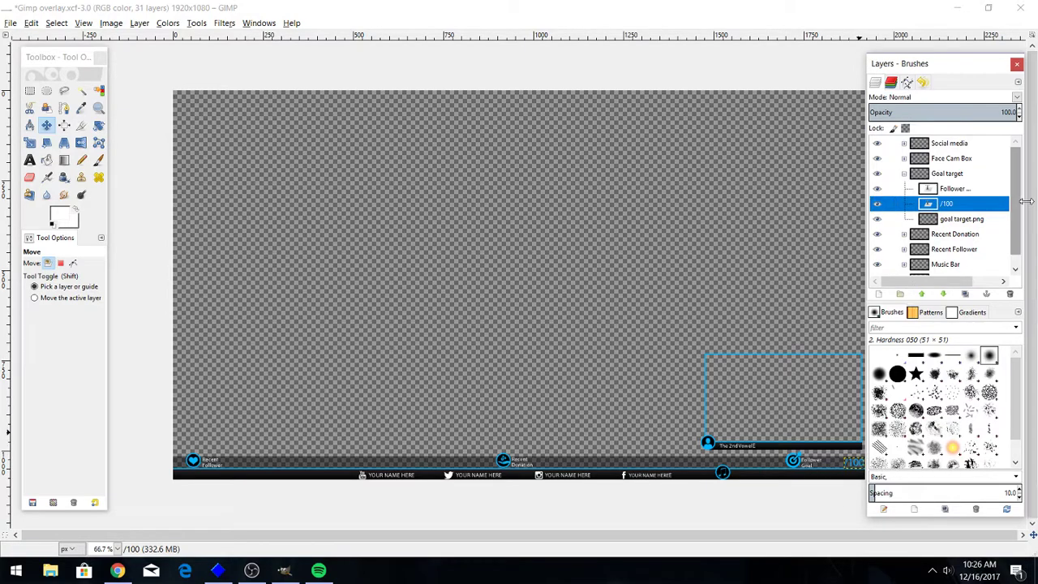
- Hide and reshow the Follower text, /100 and goal target icon layers to identify each
click(878, 220)
click(878, 220)
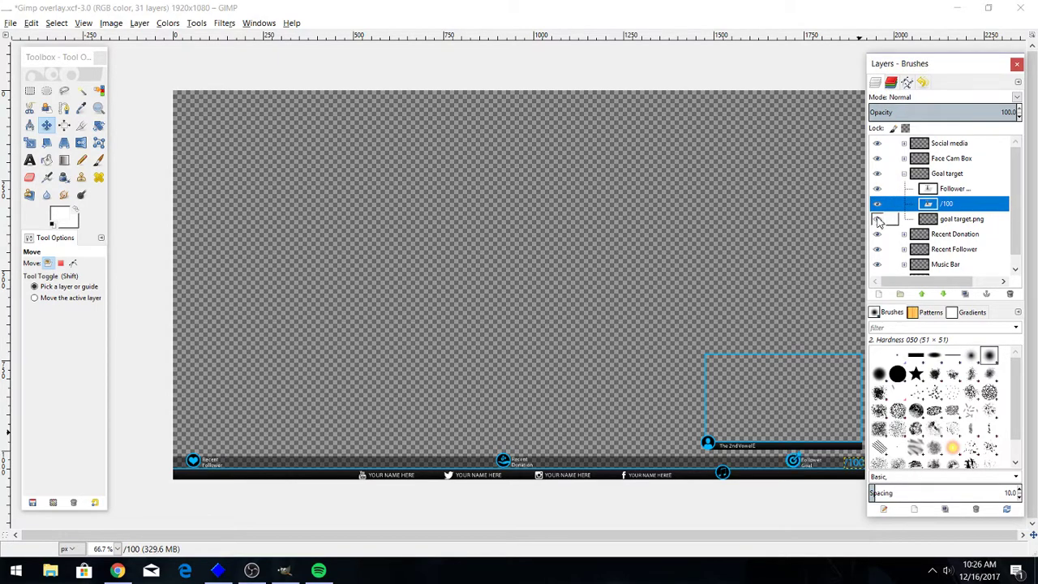
click(876, 188)
click(877, 203)
click(878, 220)
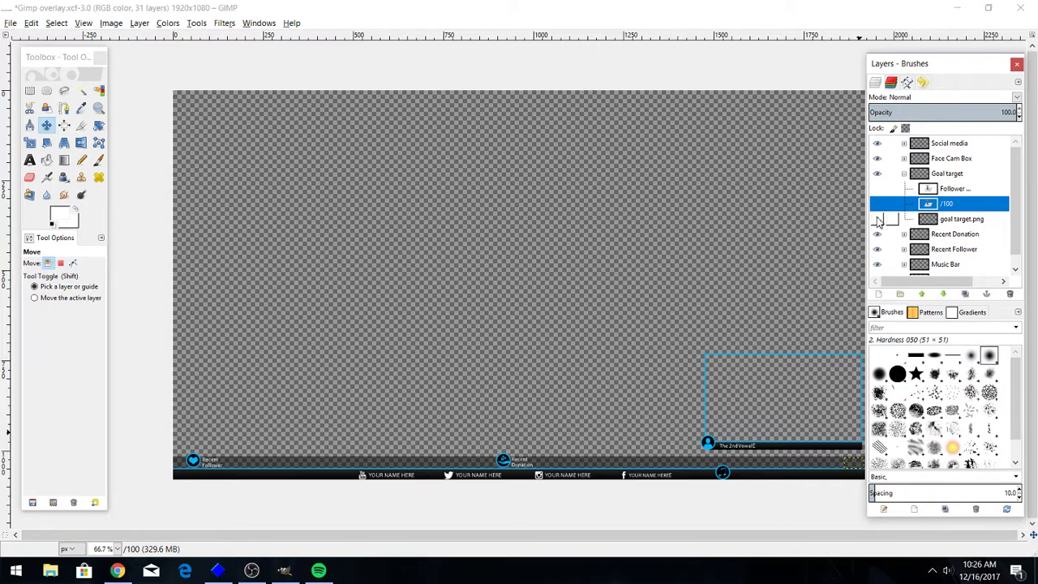
click(876, 188)
click(876, 204)
click(876, 219)
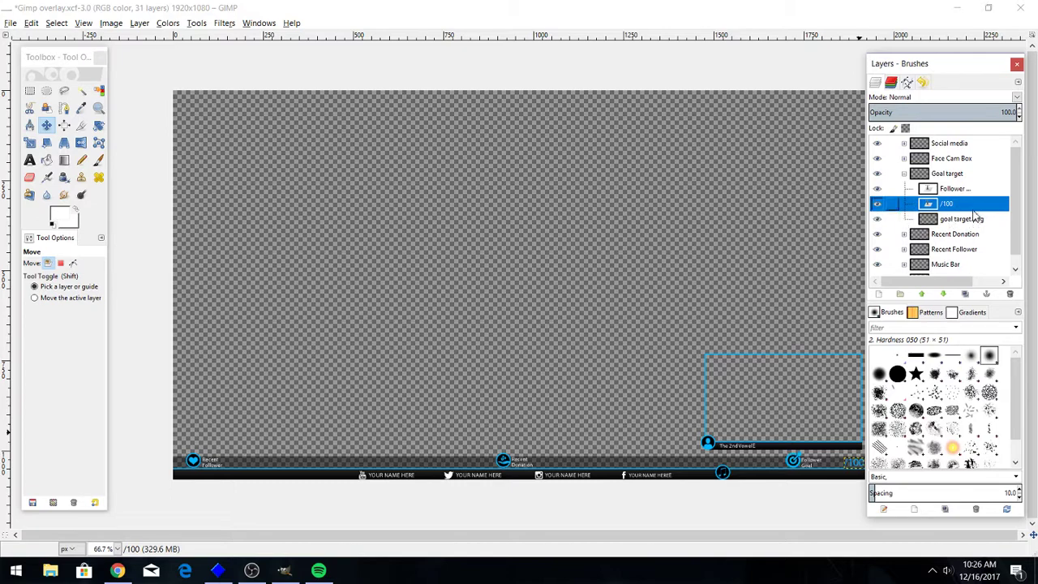
click(954, 189)
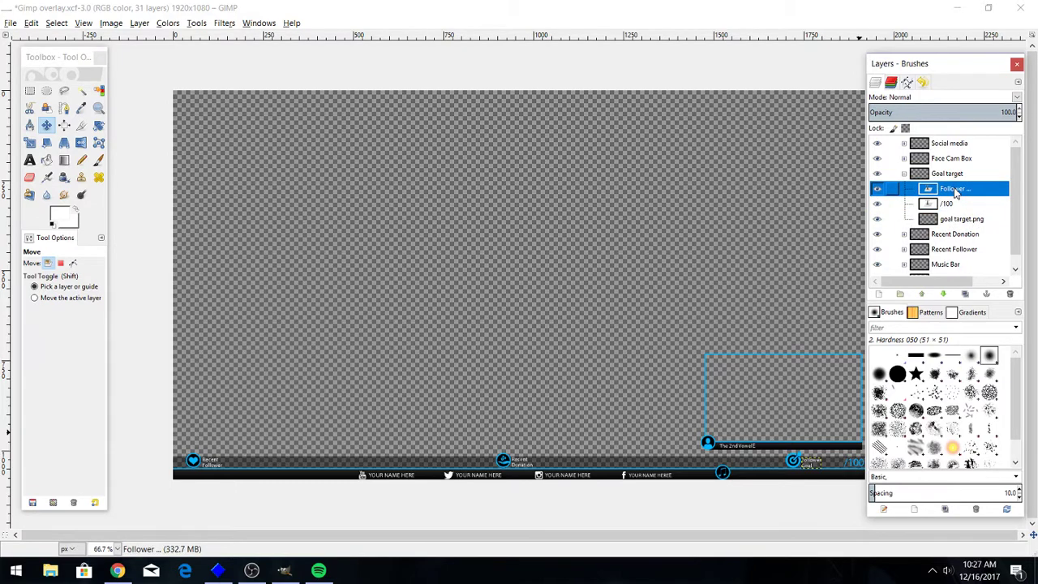
click(949, 205)
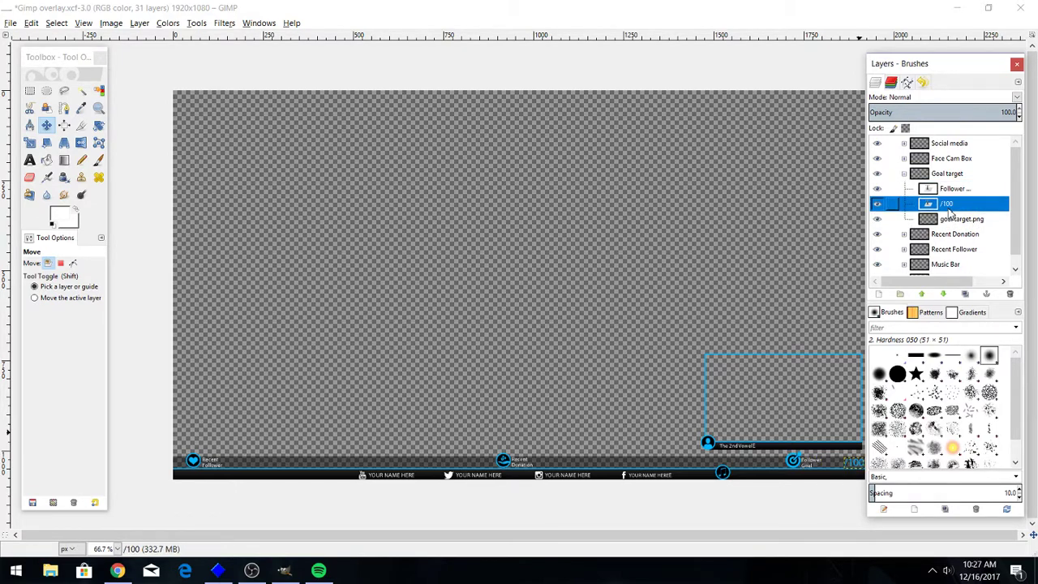
- Link goal target.png with Follower and /100, then move and nudge the unit along the bar
click(972, 223)
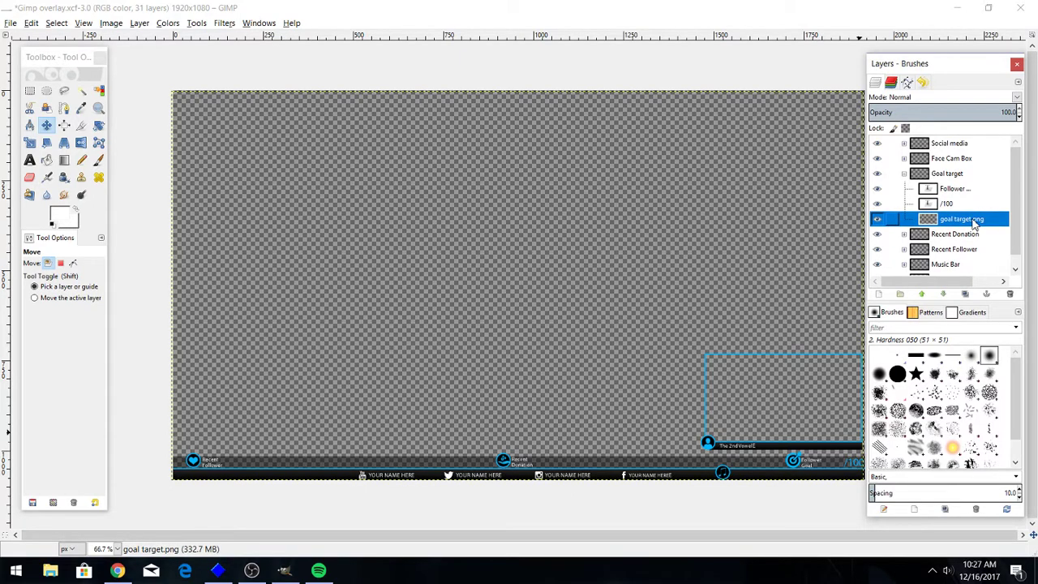
click(876, 220)
click(876, 220)
click(891, 219)
click(891, 203)
click(891, 188)
click(47, 125)
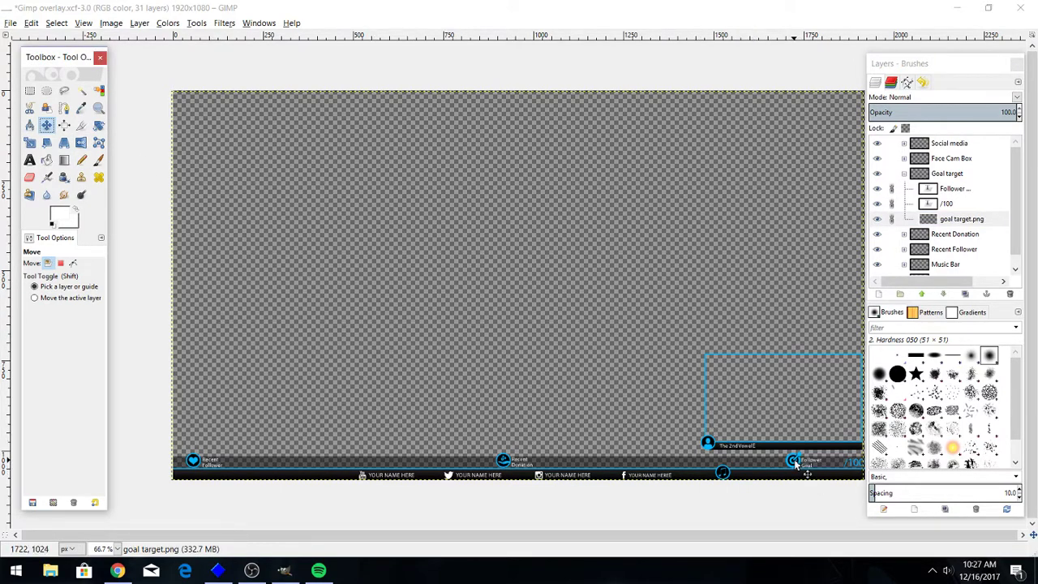
mouse_move(794, 459)
mouse_down()
mouse_move(660, 462)
mouse_move(718, 464)
mouse_move(687, 457)
mouse_move(679, 384)
mouse_move(761, 327)
mouse_move(768, 453)
mouse_move(791, 458)
mouse_up()
key(Right)
key(Right)
key(Right)
key(Right)
key(Right)
key(Right)
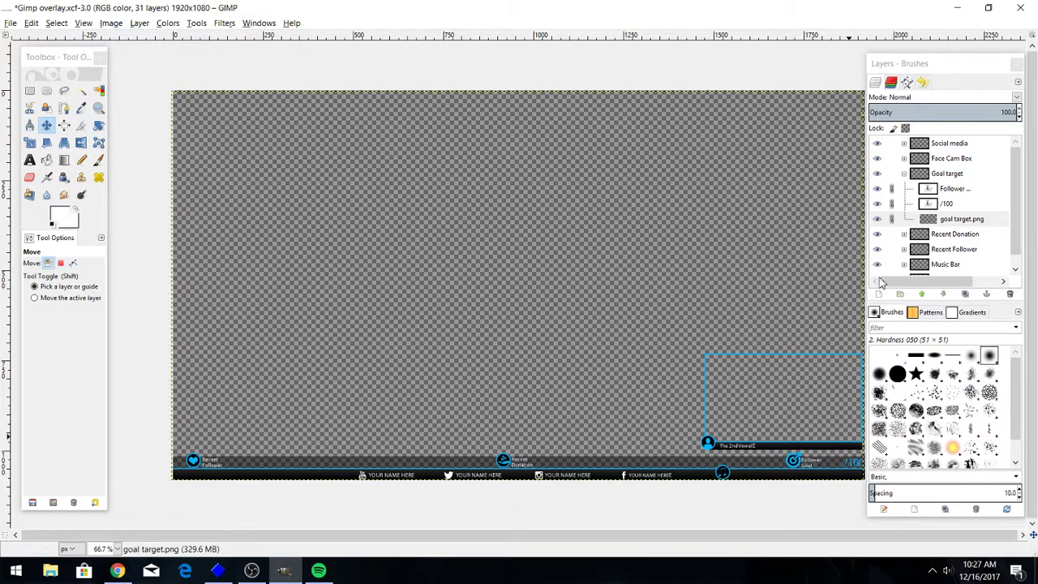
- Unlink the three goal target layers and collapse the Goal target group
click(892, 224)
click(892, 203)
click(891, 188)
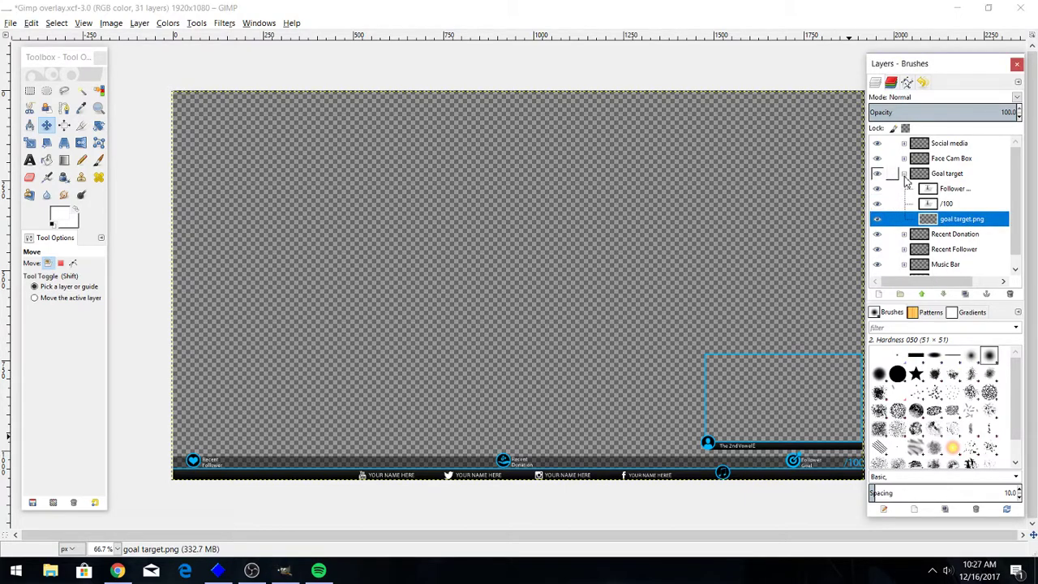
click(904, 175)
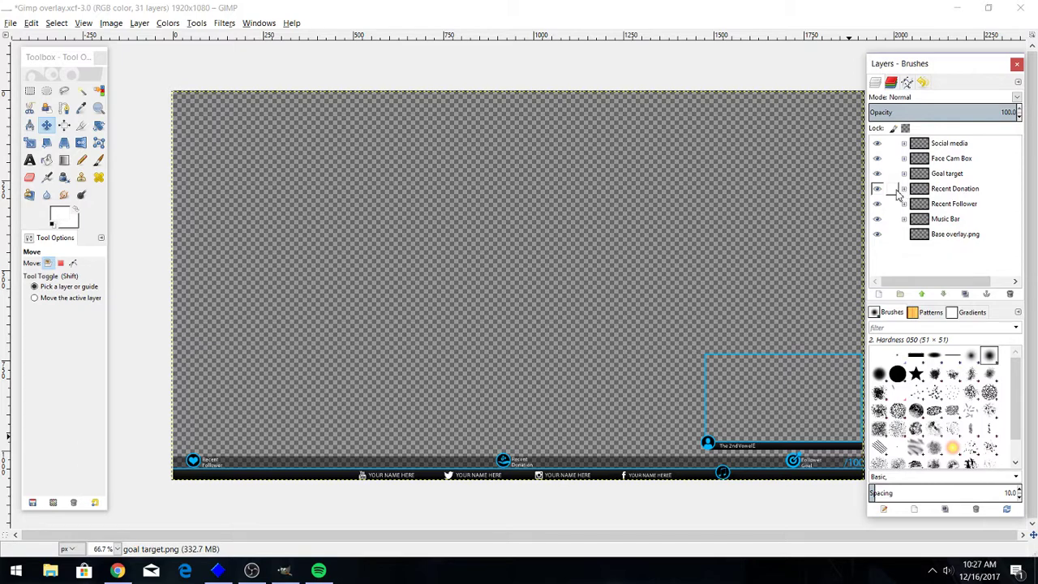
- Locate and expand the Recent Donation group, then link its text and icon layers
click(879, 189)
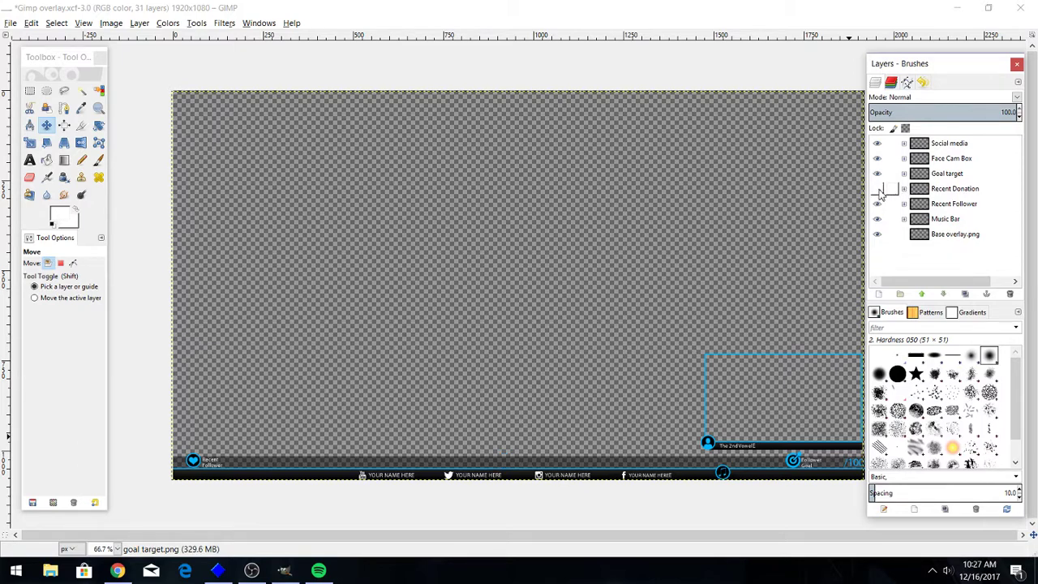
click(877, 189)
click(904, 189)
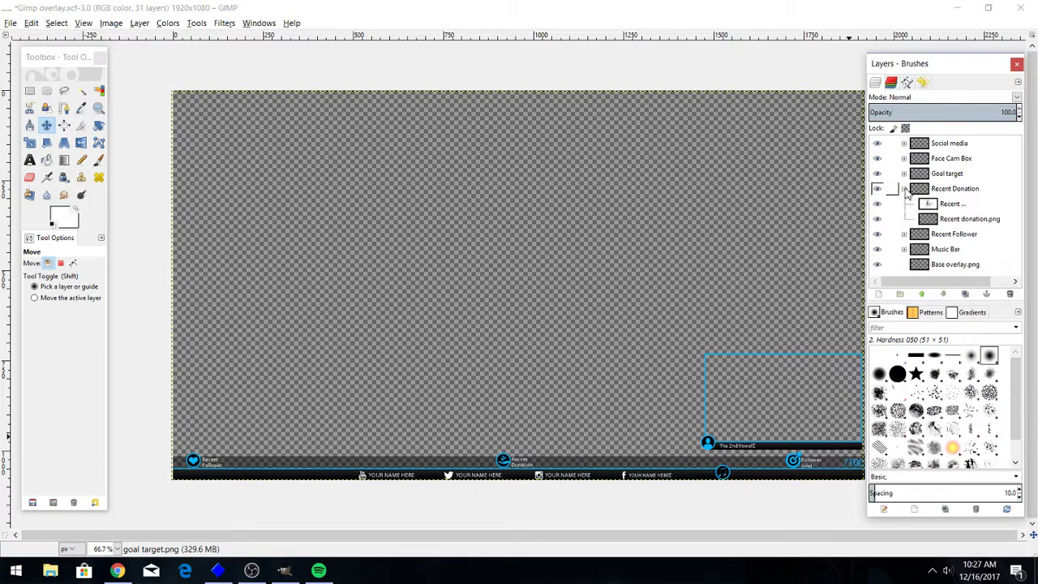
click(956, 207)
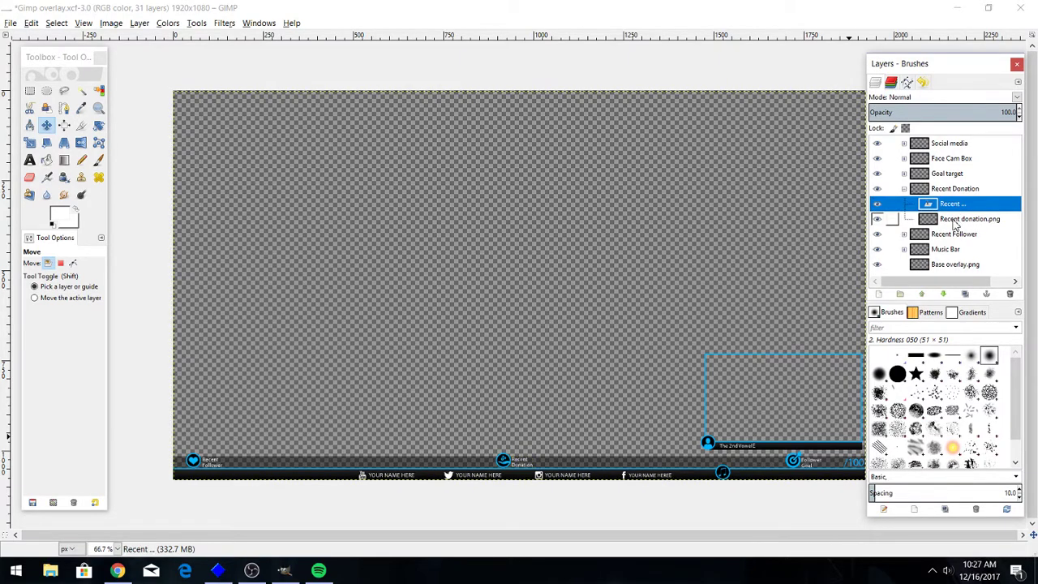
click(957, 222)
click(891, 203)
click(891, 188)
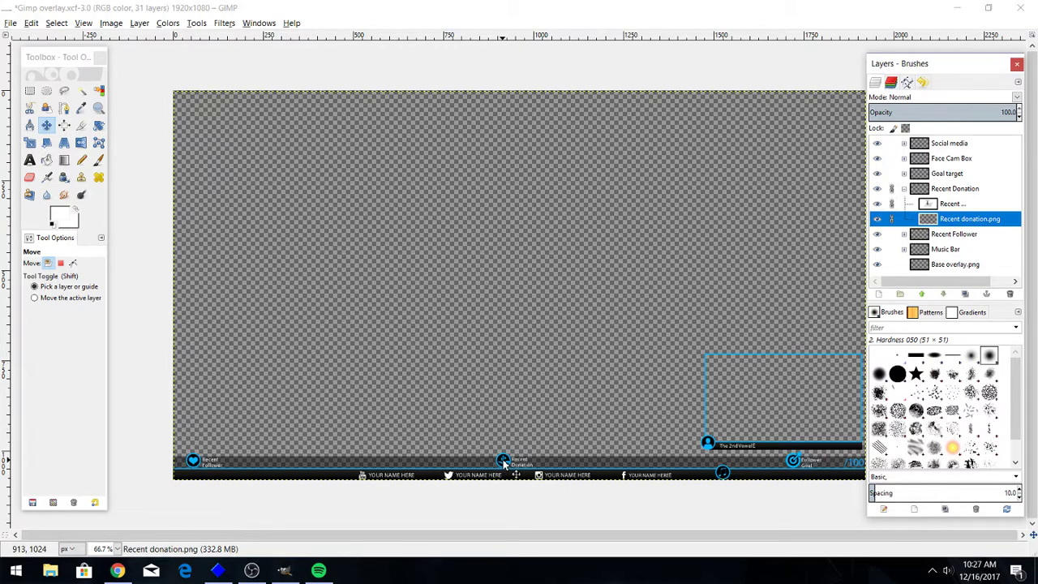
- Shift the recent donation element slightly left, then unlink and collapse the group
mouse_move(503, 462)
mouse_down()
mouse_move(495, 441)
mouse_move(512, 437)
mouse_move(508, 459)
mouse_up()
key(Left)
key(Left)
key(Left)
key(Left)
key(Left)
key(Left)
key(Left)
key(Left)
key(Left)
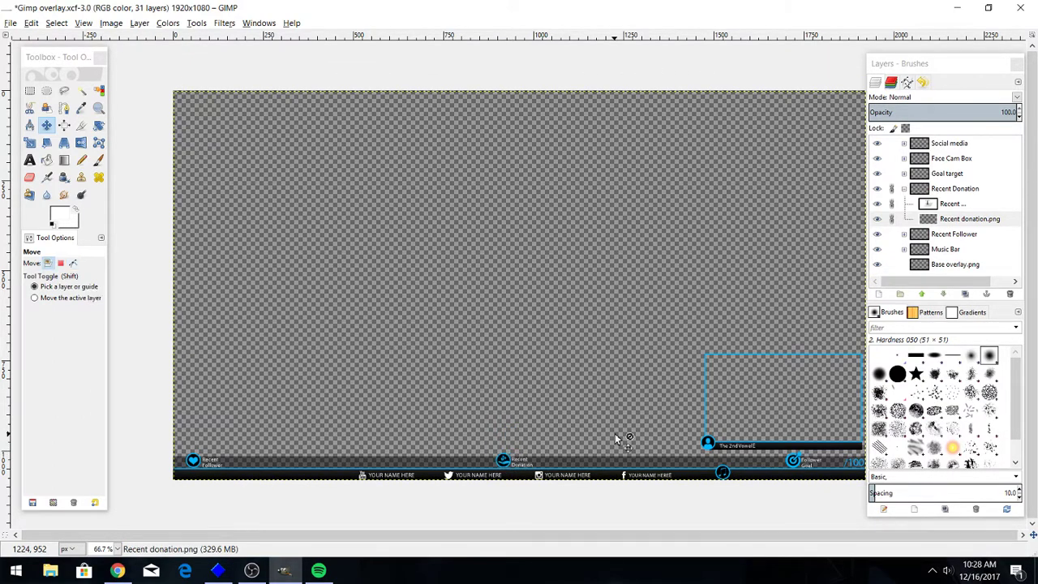
click(893, 220)
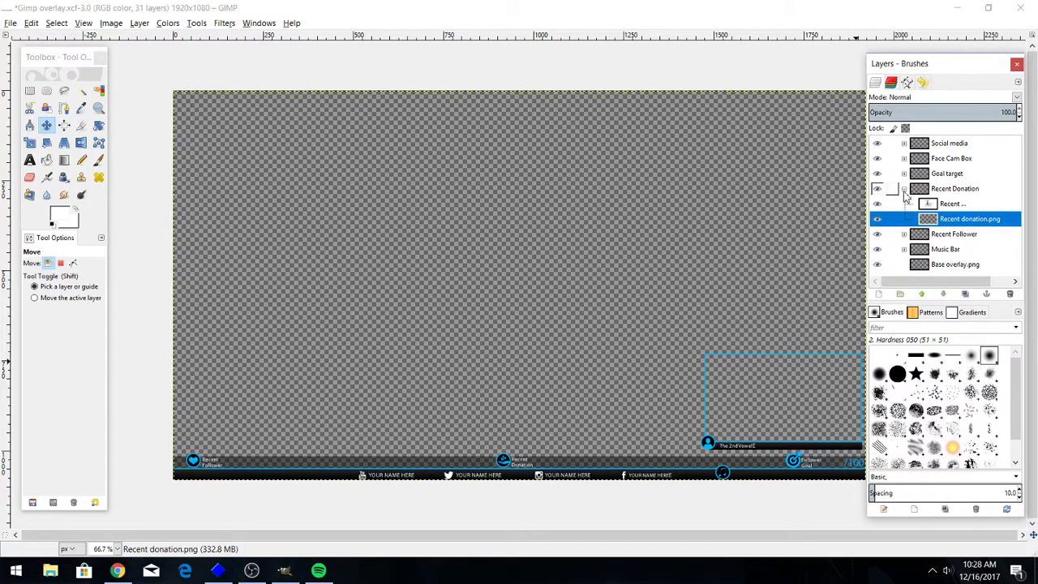
click(904, 189)
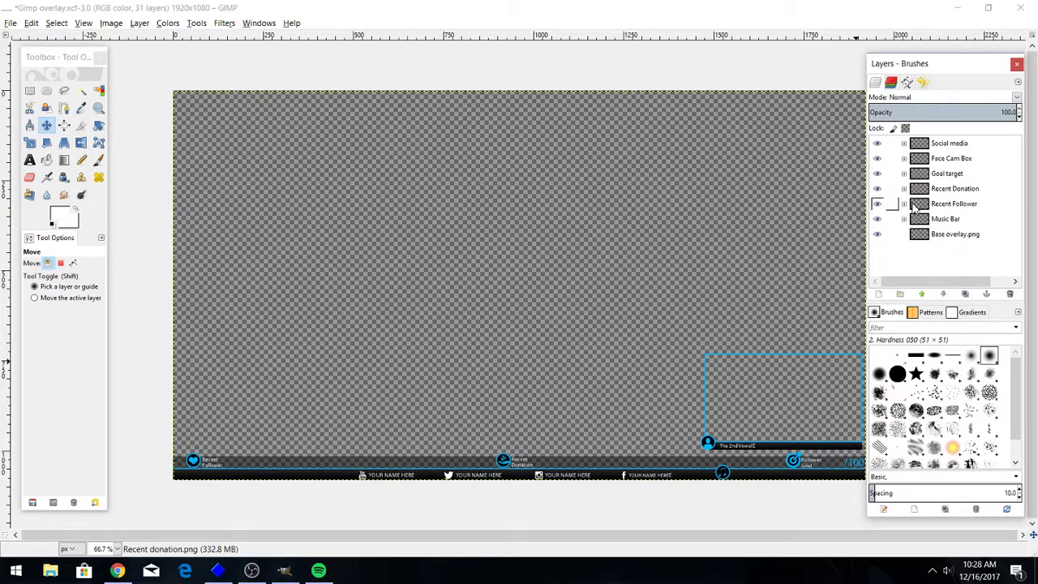
- Expand the Recent Follower group and chain-link its text and Recent Follower.png layers
click(904, 204)
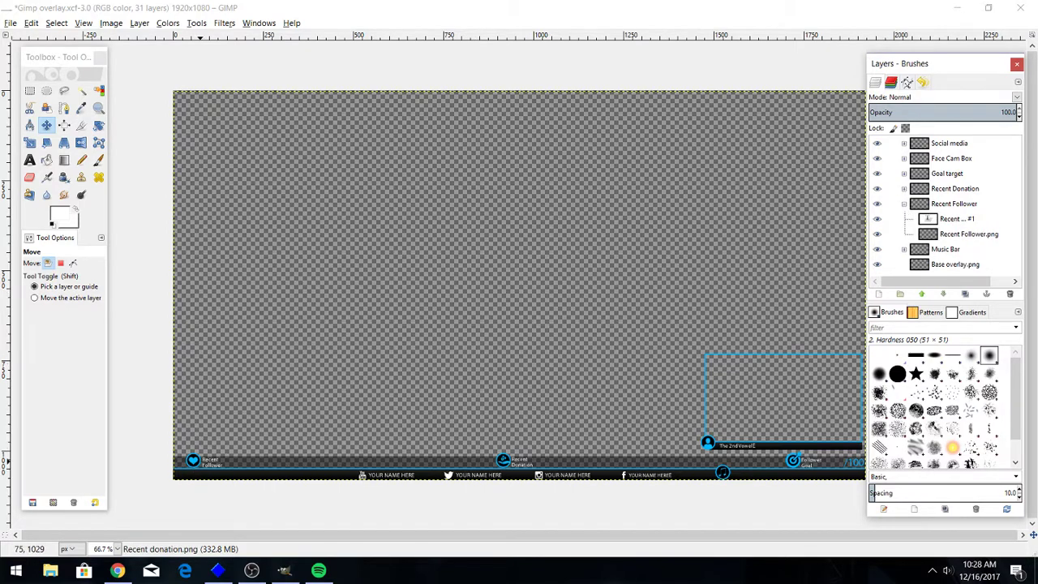
click(877, 204)
click(876, 206)
click(891, 206)
drag(892, 209, 891, 235)
- Test-move the linked follower graphic upward, undo it, and expand Recent Donation
drag(193, 459, 193, 442)
key(ctrl+z)
click(193, 456)
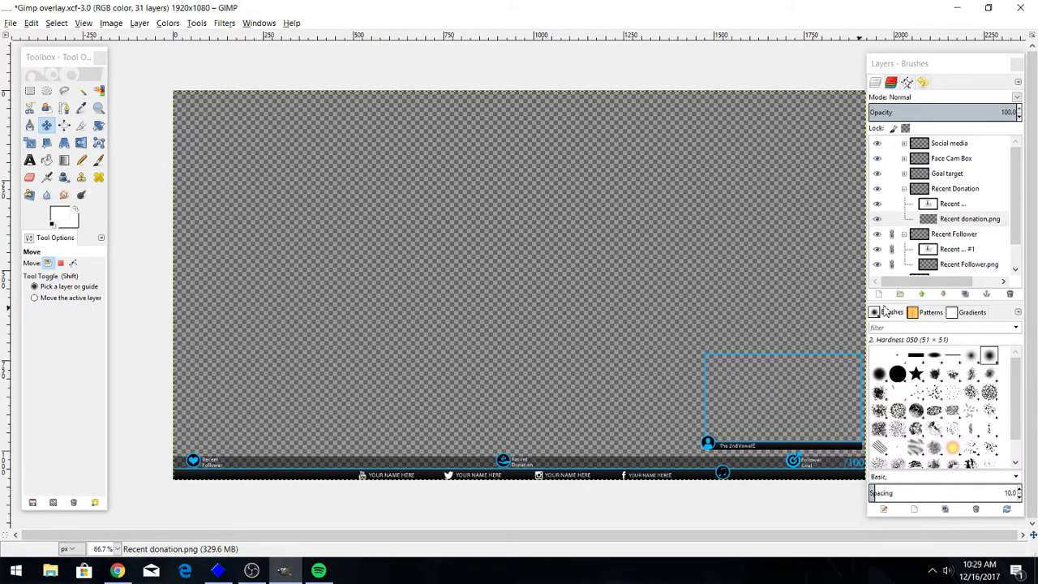
- Collapse Recent Follower, expand Music Bar, hide the music note layer and show the SPOTIFY icon
click(933, 220)
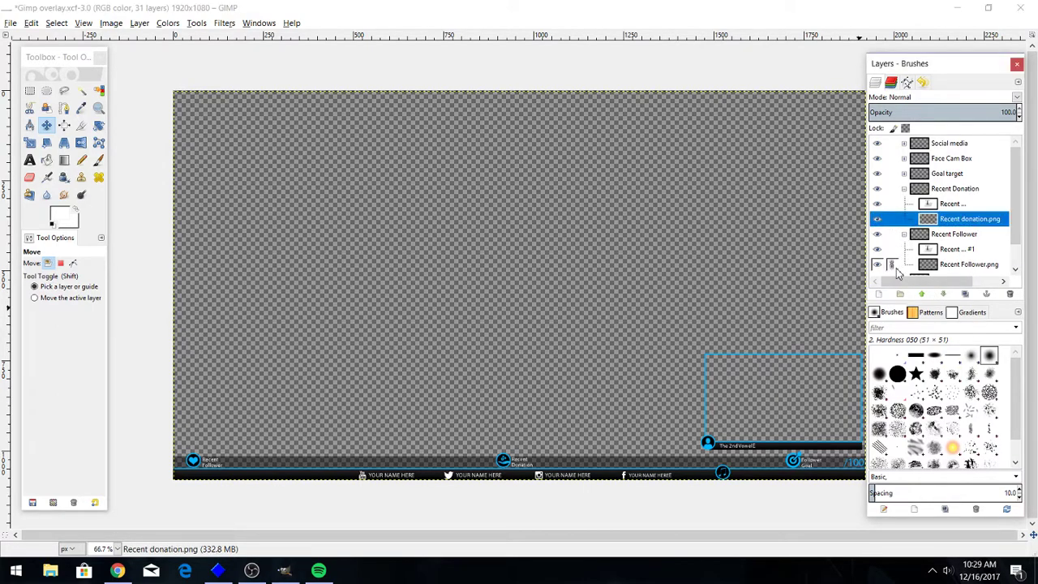
click(903, 234)
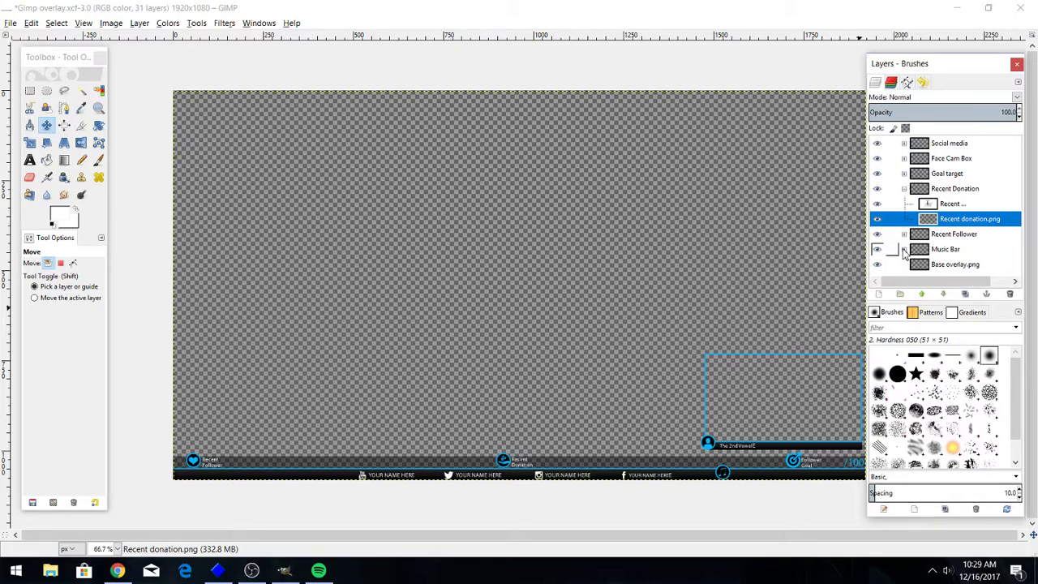
click(904, 249)
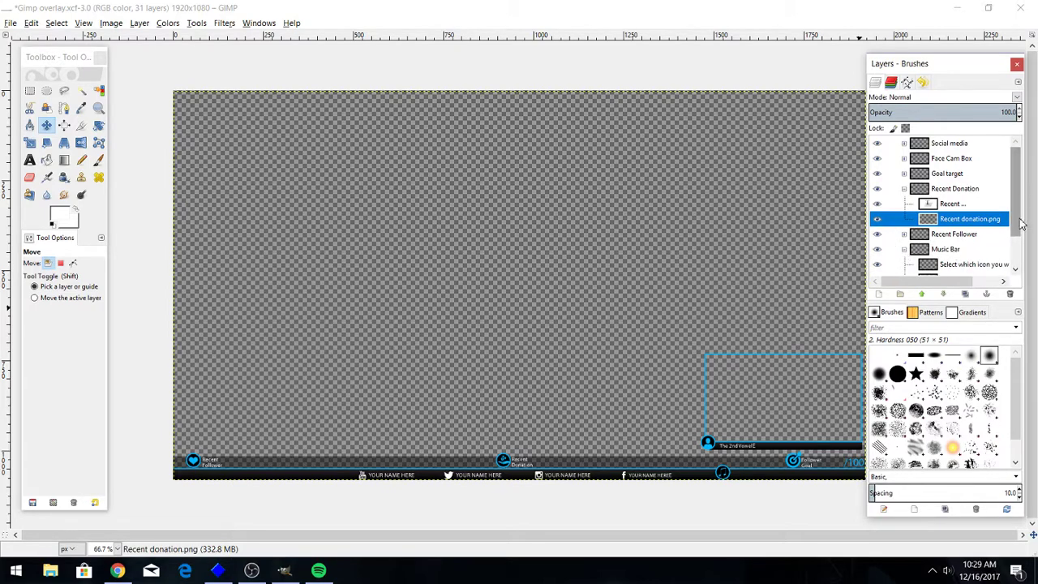
scroll(1017, 221, down, 3)
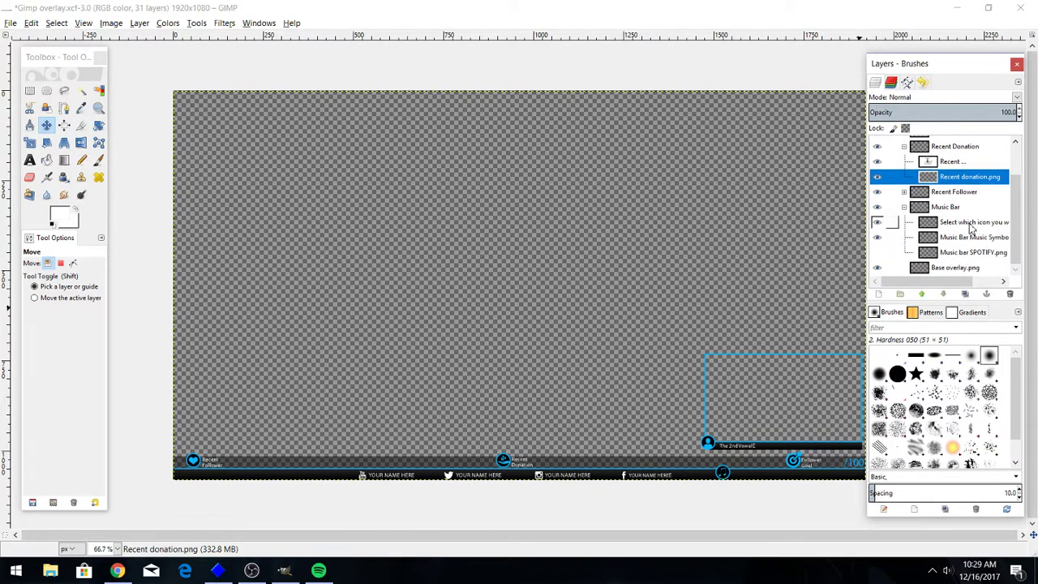
click(877, 237)
click(876, 238)
click(876, 252)
click(876, 252)
click(876, 252)
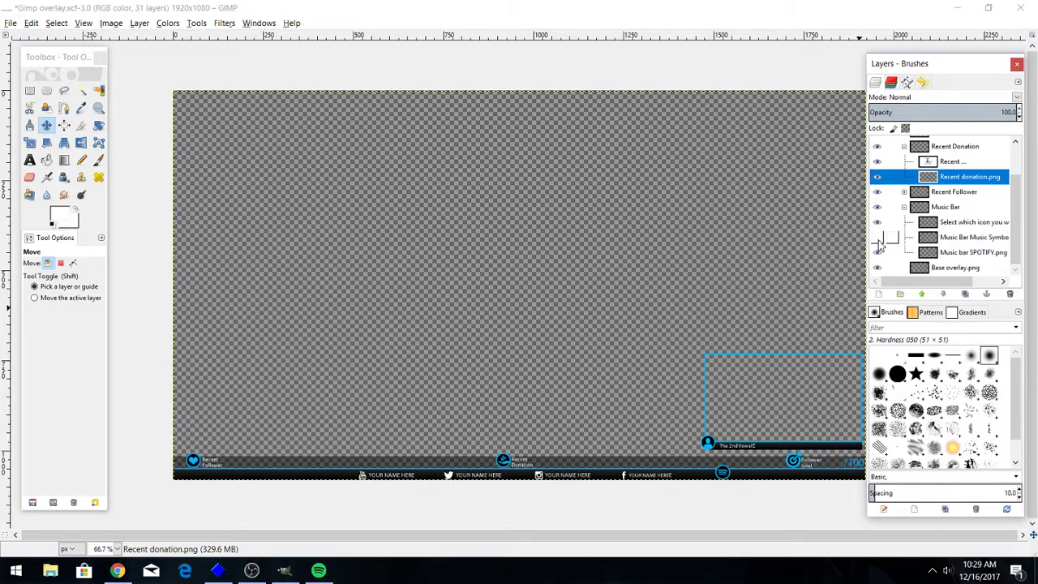
- Link the icon choice text, Music Symbol layer and Music Bar group together
click(890, 224)
click(891, 236)
click(891, 207)
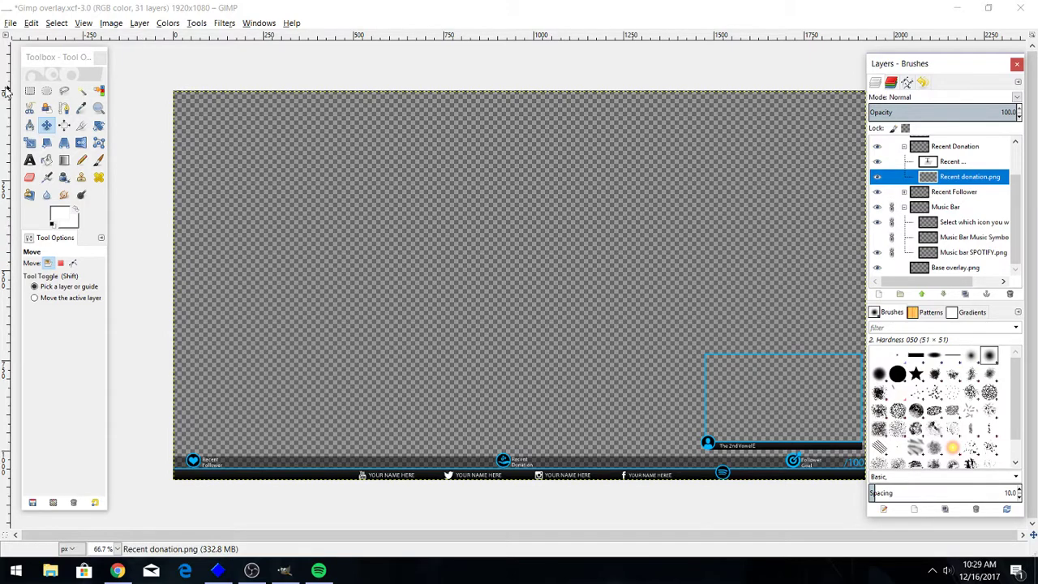
click(46, 125)
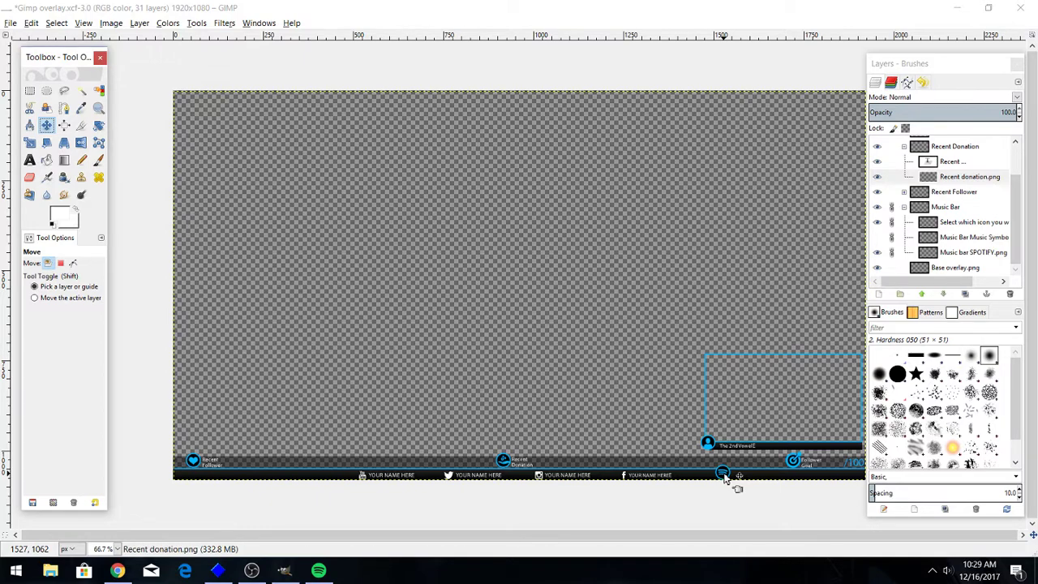
mouse_move(724, 477)
mouse_down()
mouse_move(685, 477)
mouse_move(724, 479)
mouse_up()
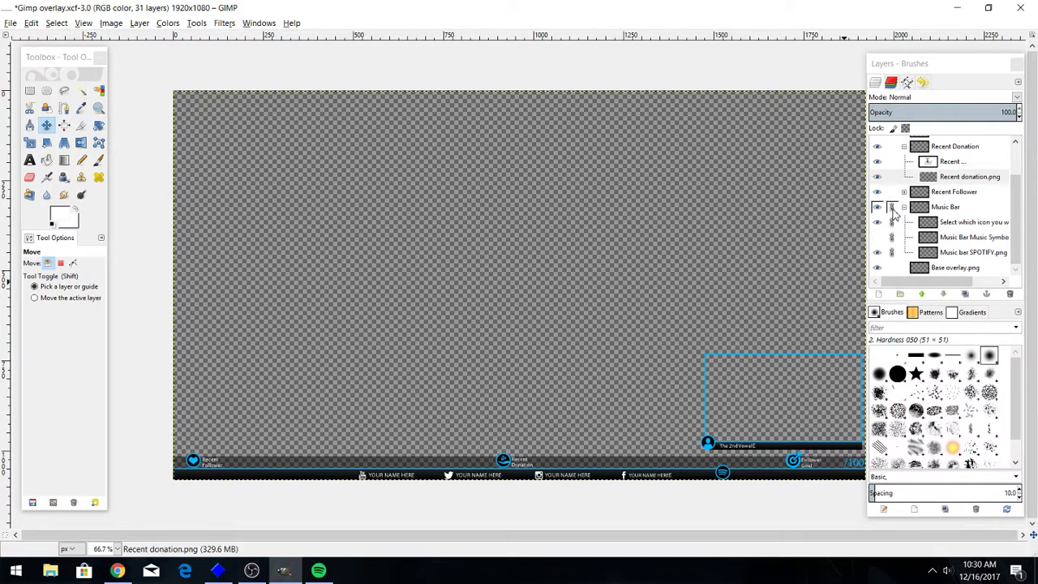
- Unlink the Music Bar layers and collapse the Music Bar and Recent Donation groups
click(891, 207)
click(891, 221)
click(891, 237)
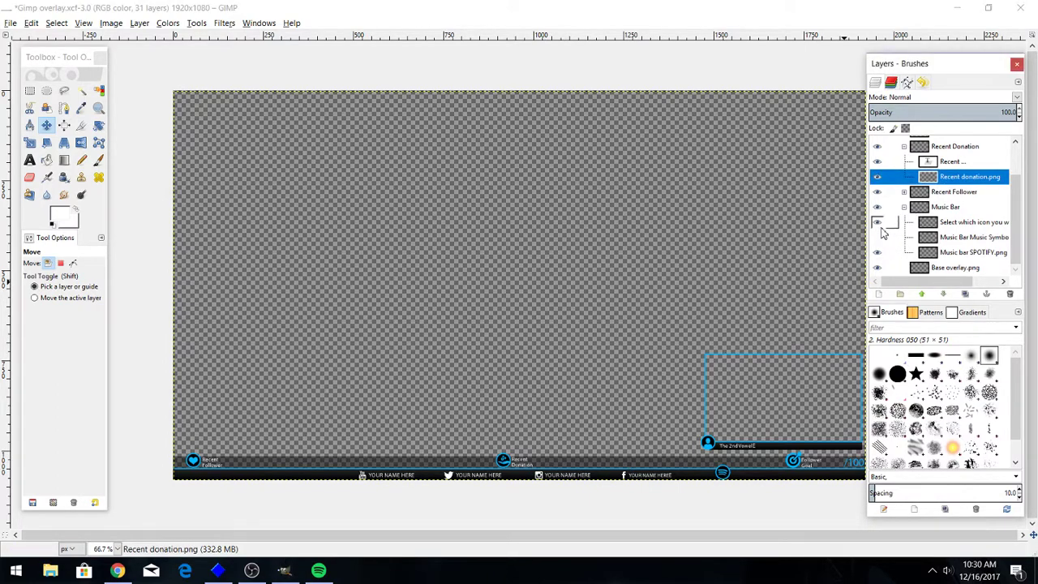
click(903, 208)
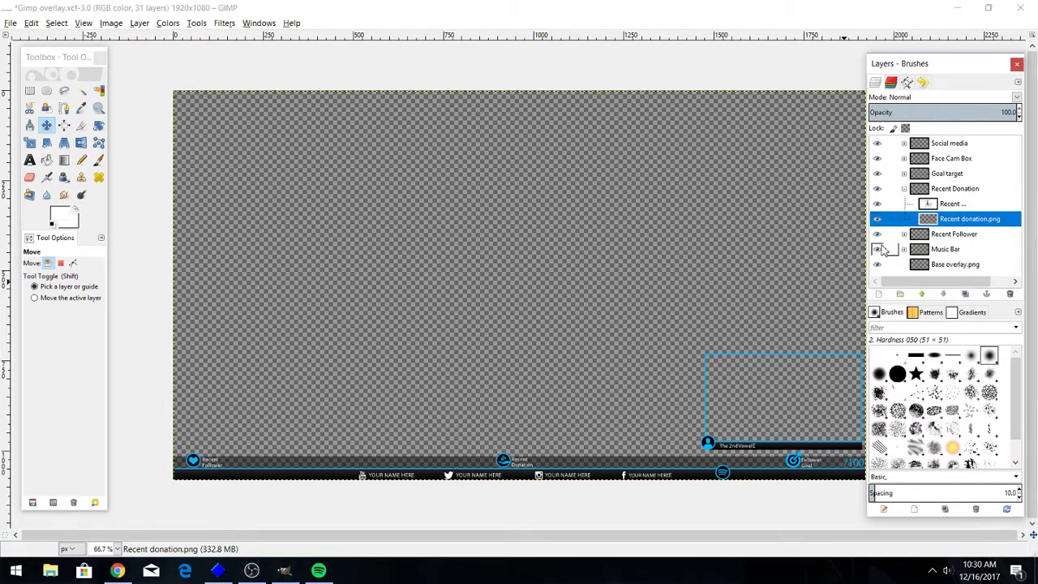
click(970, 250)
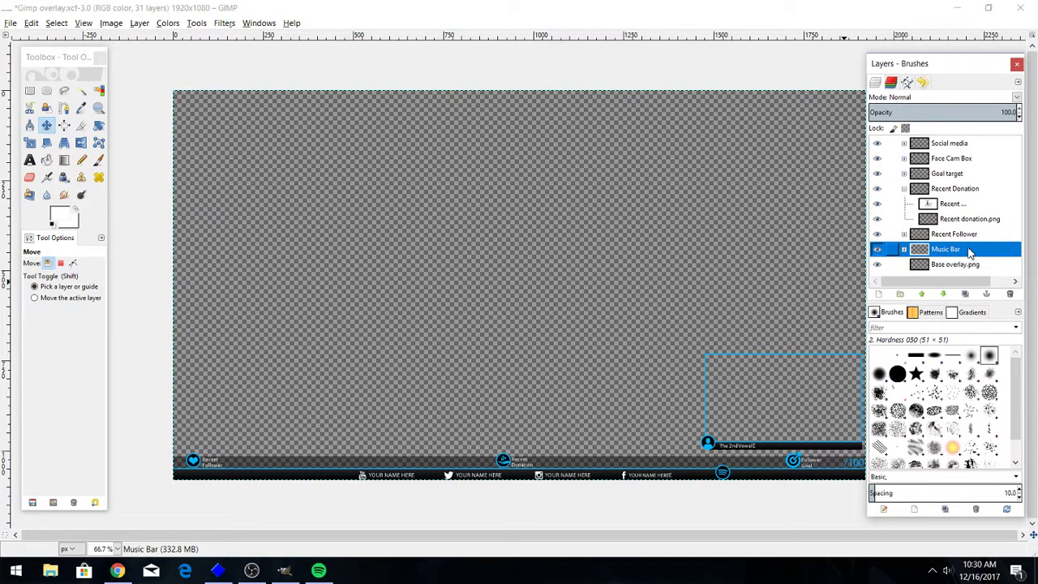
click(902, 190)
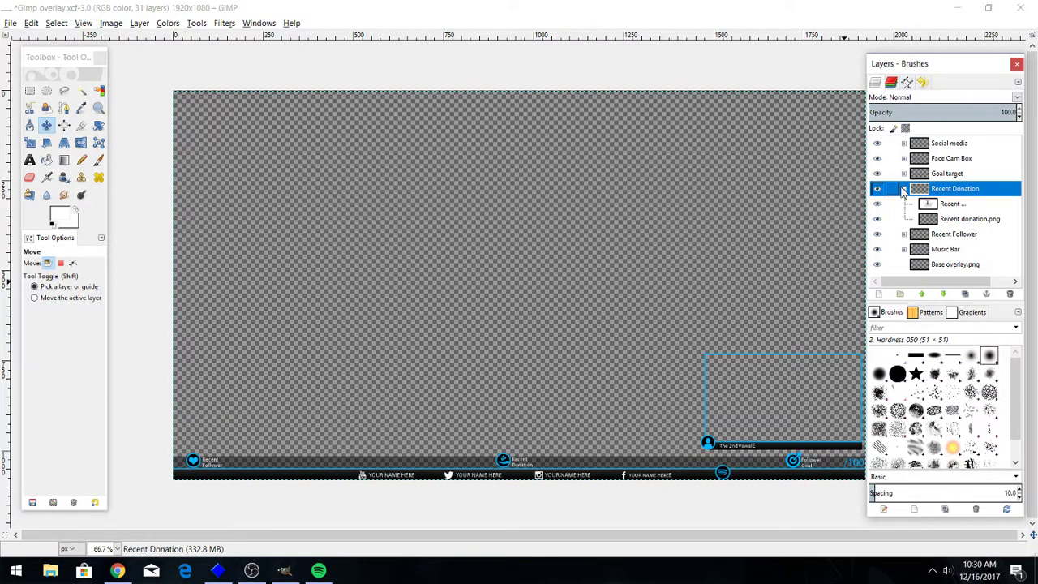
click(902, 190)
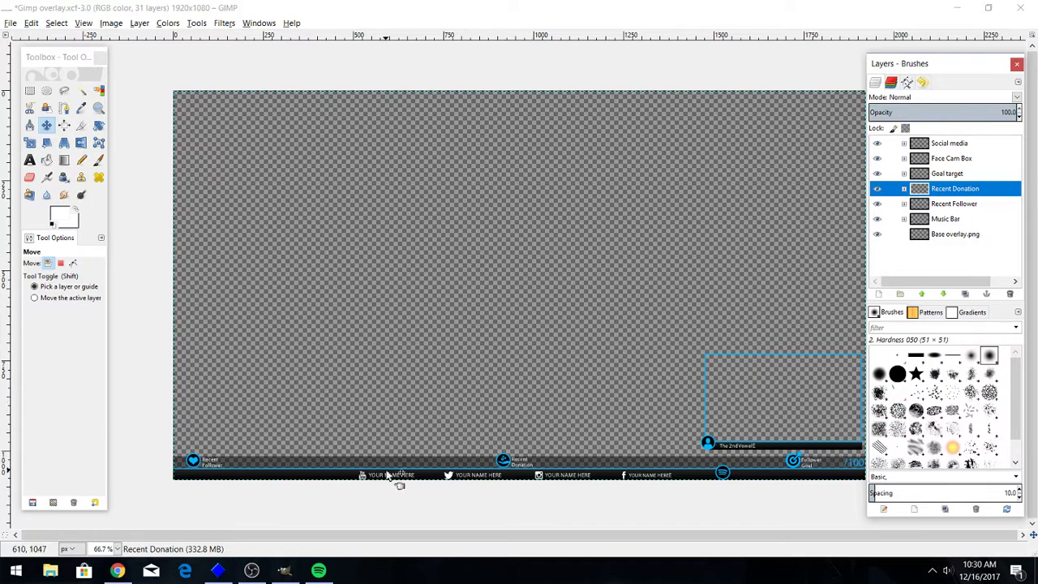
- After Hue-Saturation is refused on a group, link Base overlay.png and all top-level groups
click(164, 24)
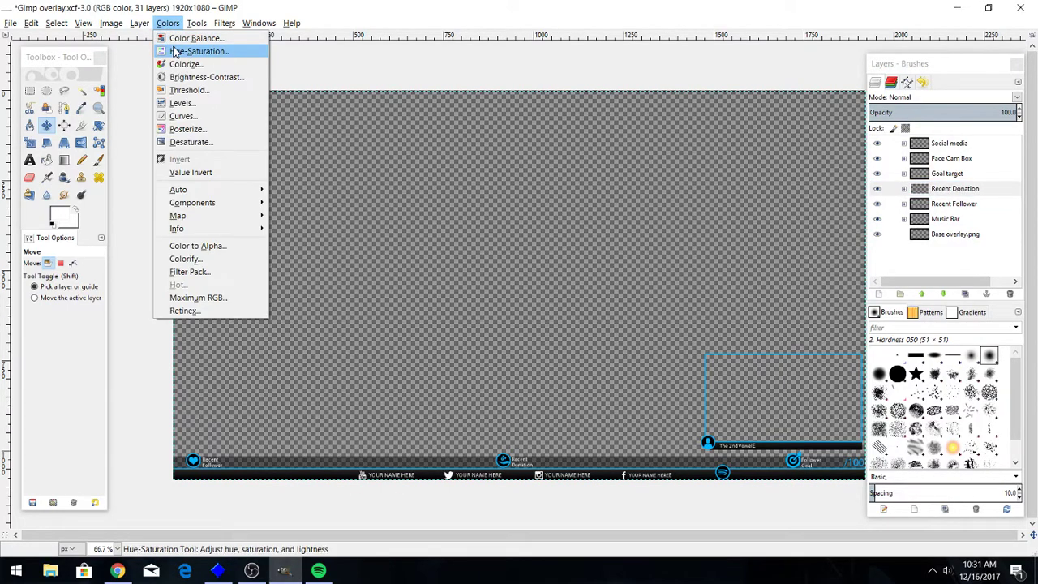
click(174, 52)
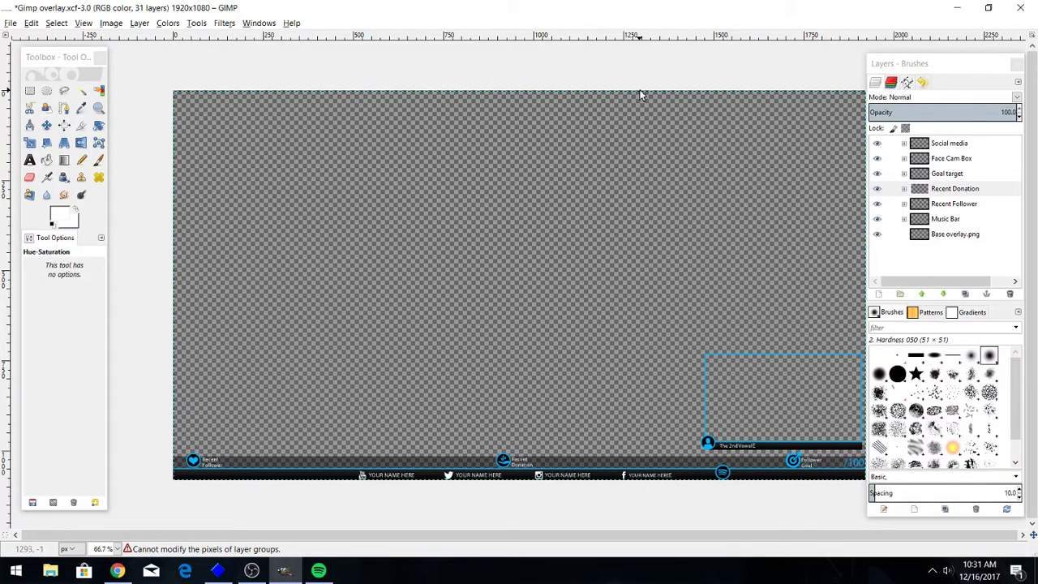
click(891, 235)
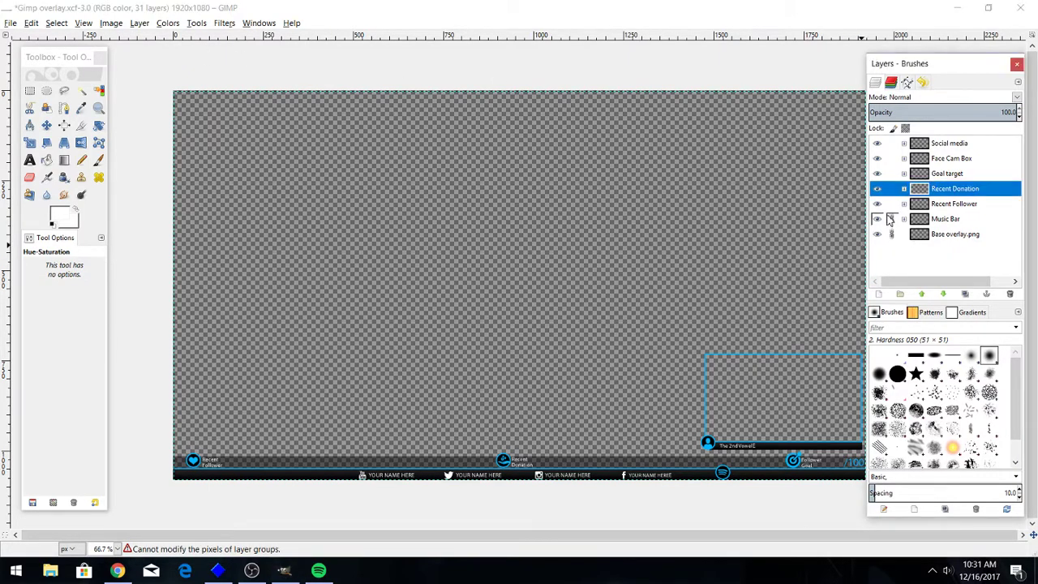
drag(890, 219, 891, 143)
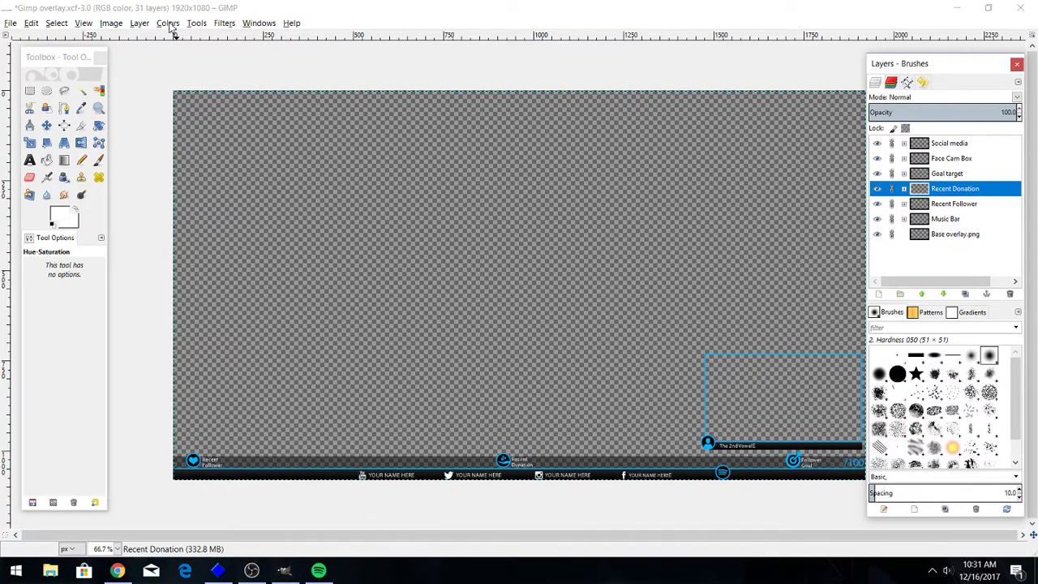
- Apply a -95 Hue-Saturation hue shift to Base overlay.png, turning its blue accents green
click(929, 239)
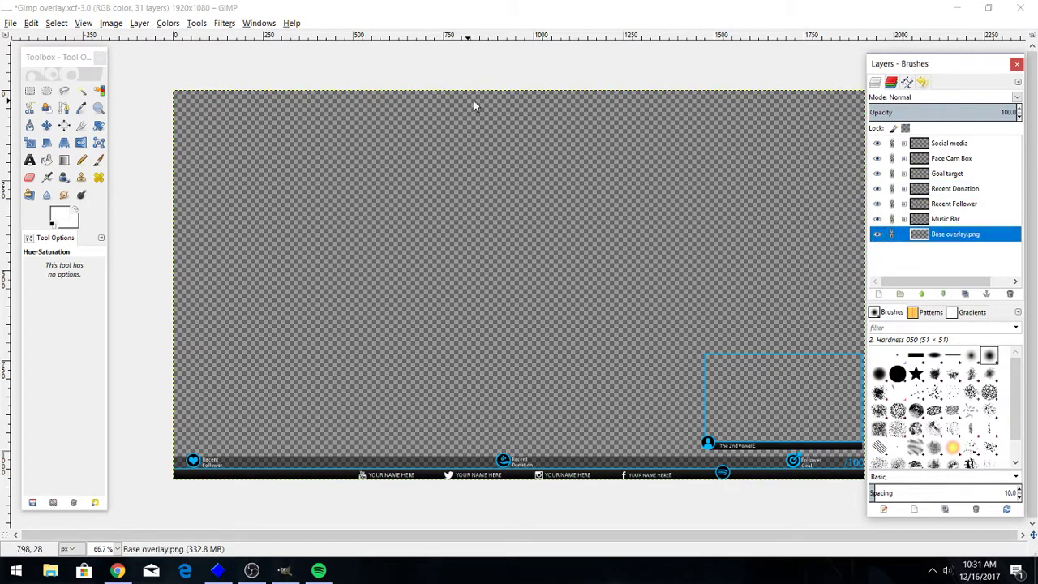
click(170, 23)
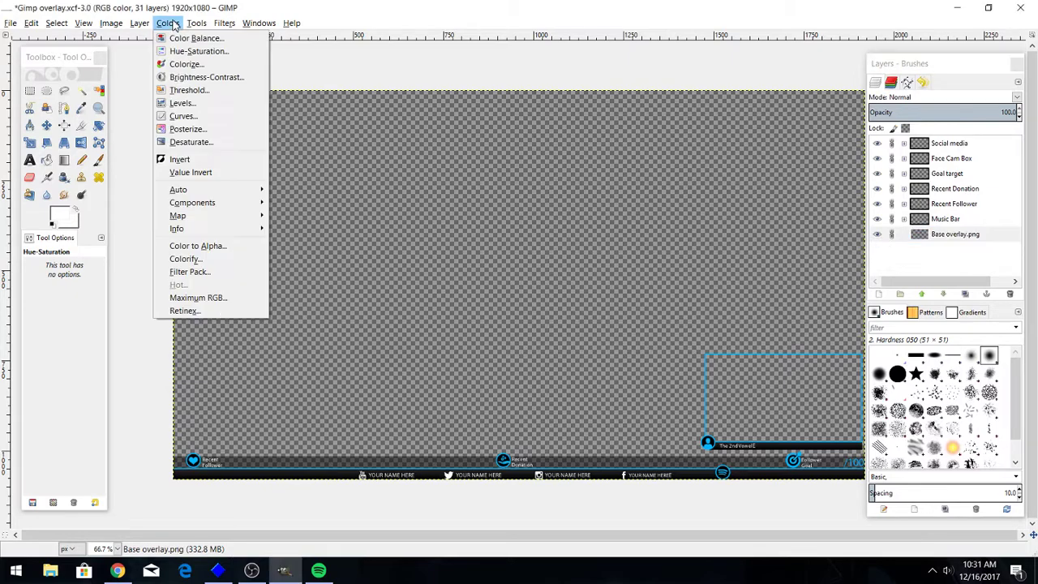
click(173, 51)
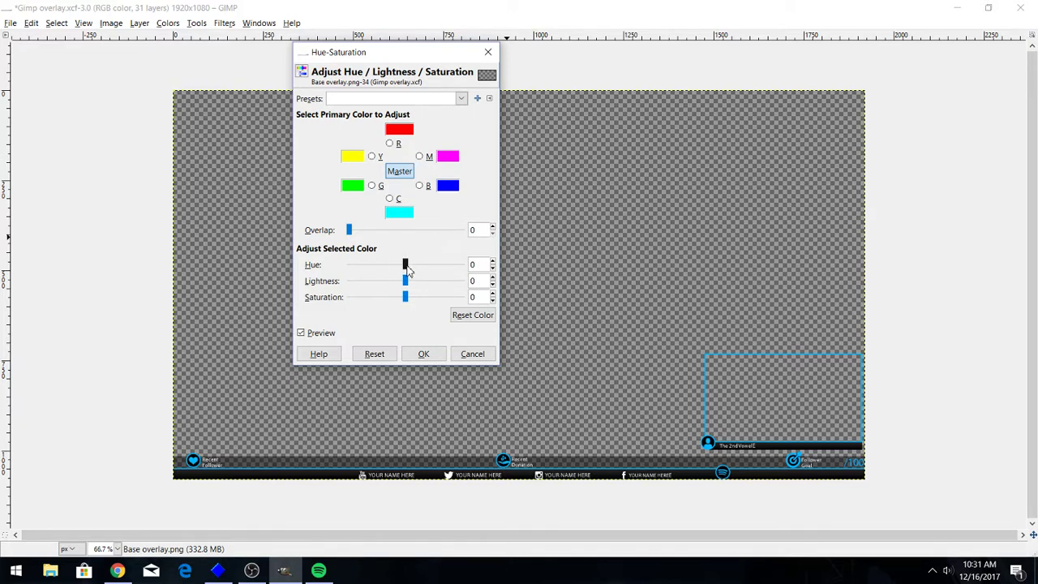
drag(407, 270, 434, 273)
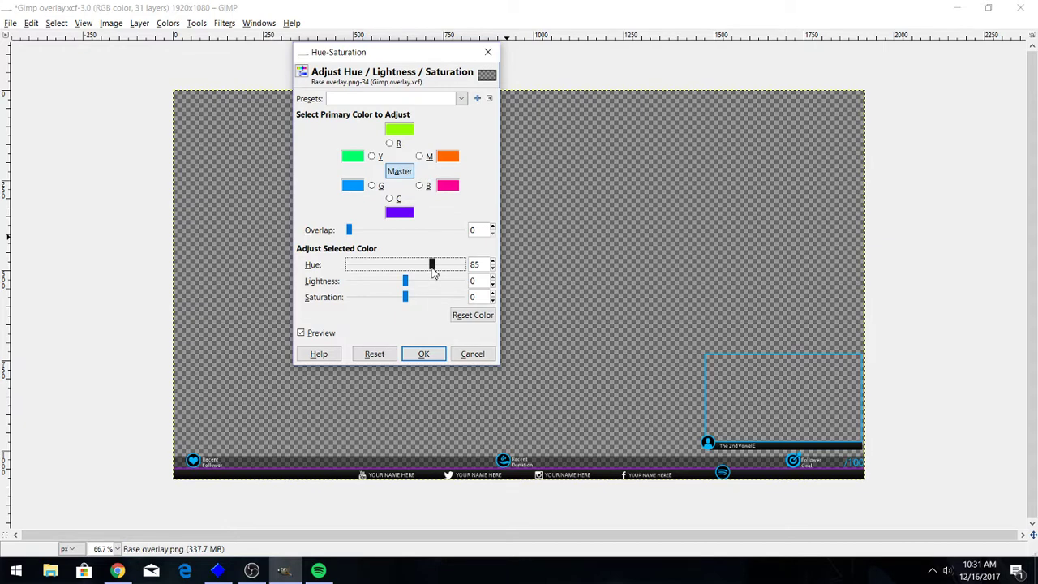
drag(434, 273, 377, 275)
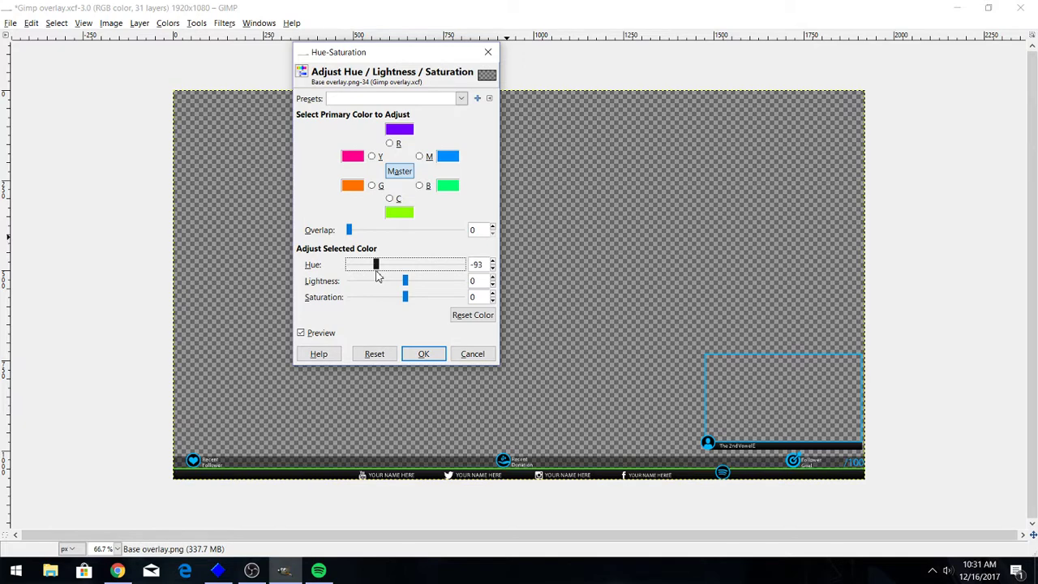
click(491, 270)
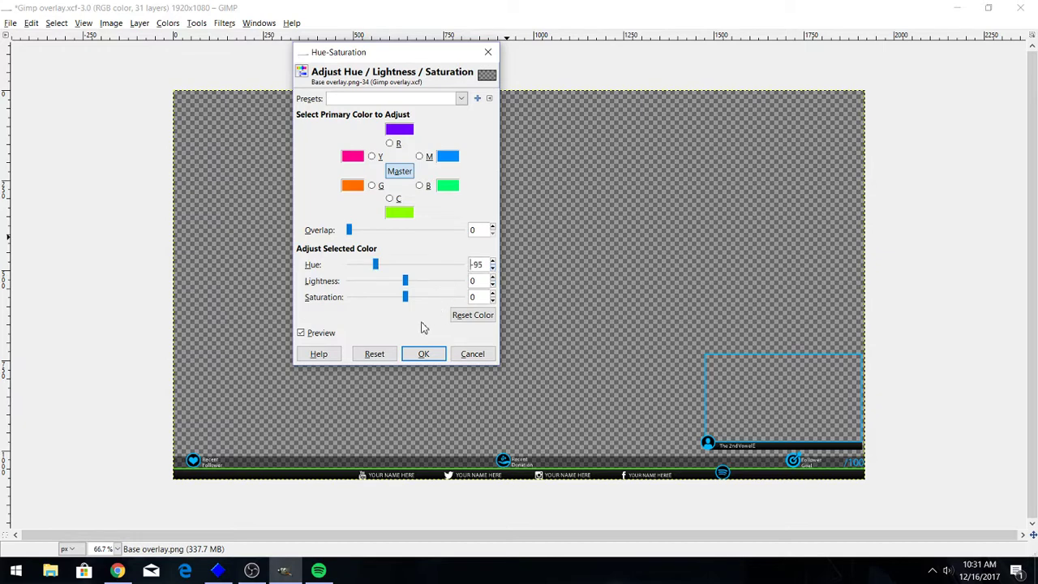
click(423, 355)
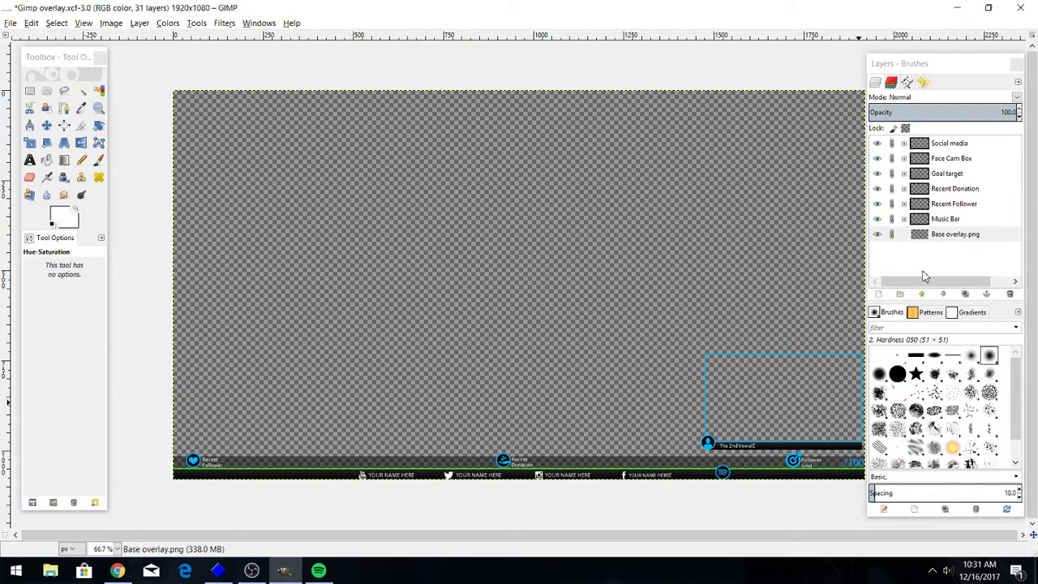
click(950, 223)
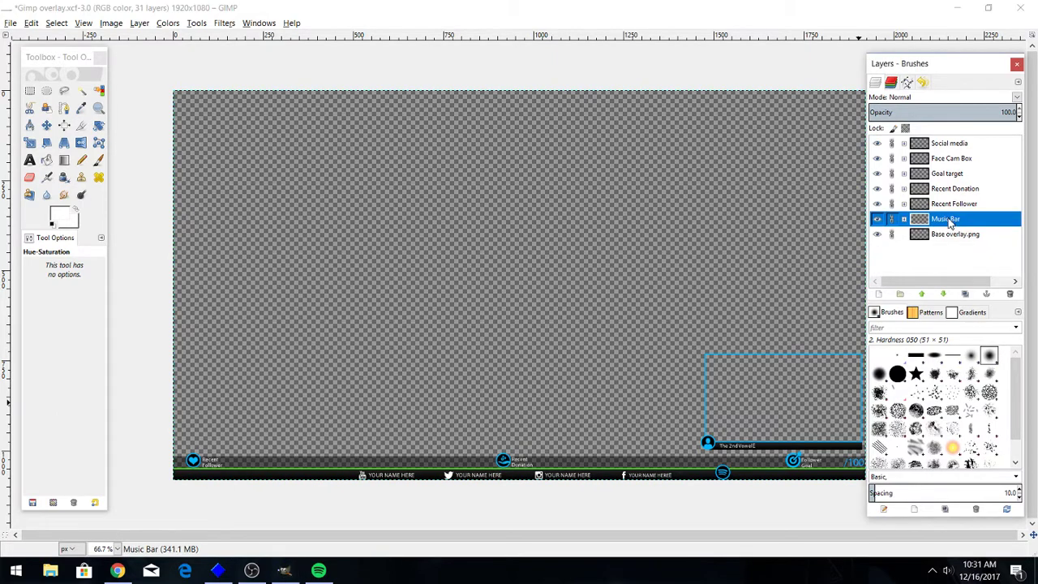
- Expand the Music Bar group and select the Music bar SPOTIFY.png layer
click(168, 23)
click(189, 52)
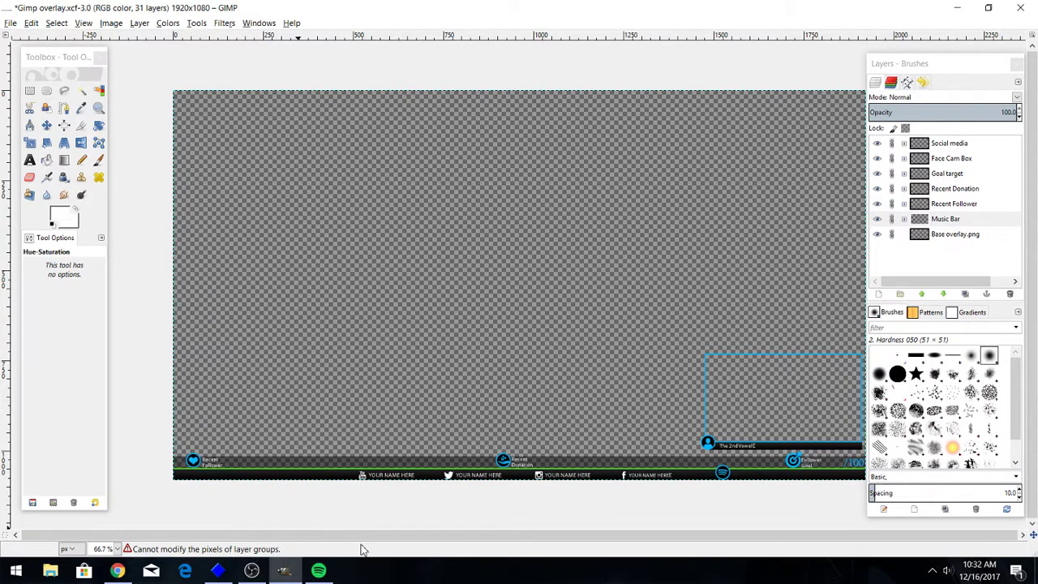
click(904, 219)
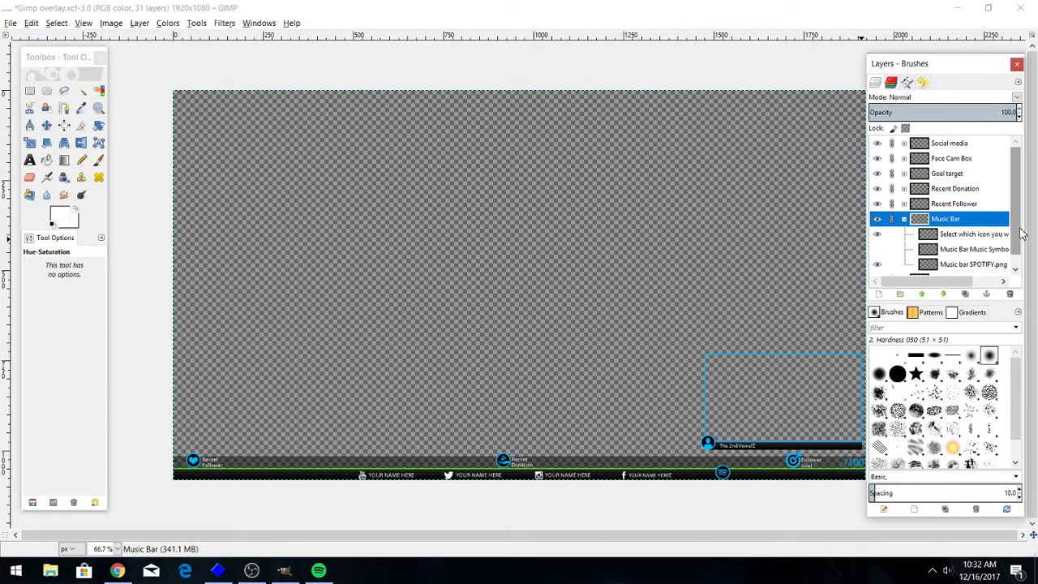
scroll(1005, 235, down, 2)
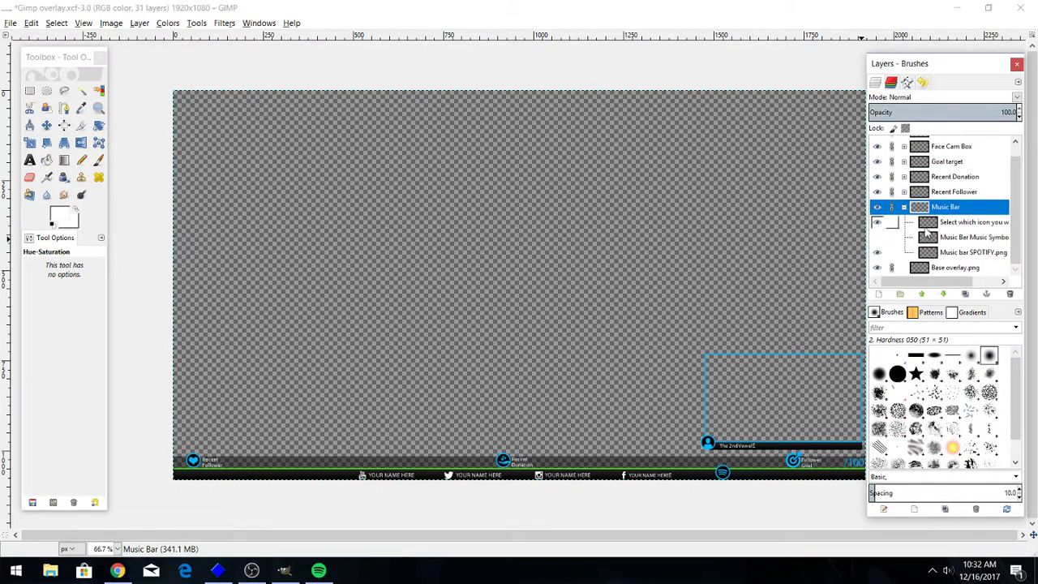
click(971, 257)
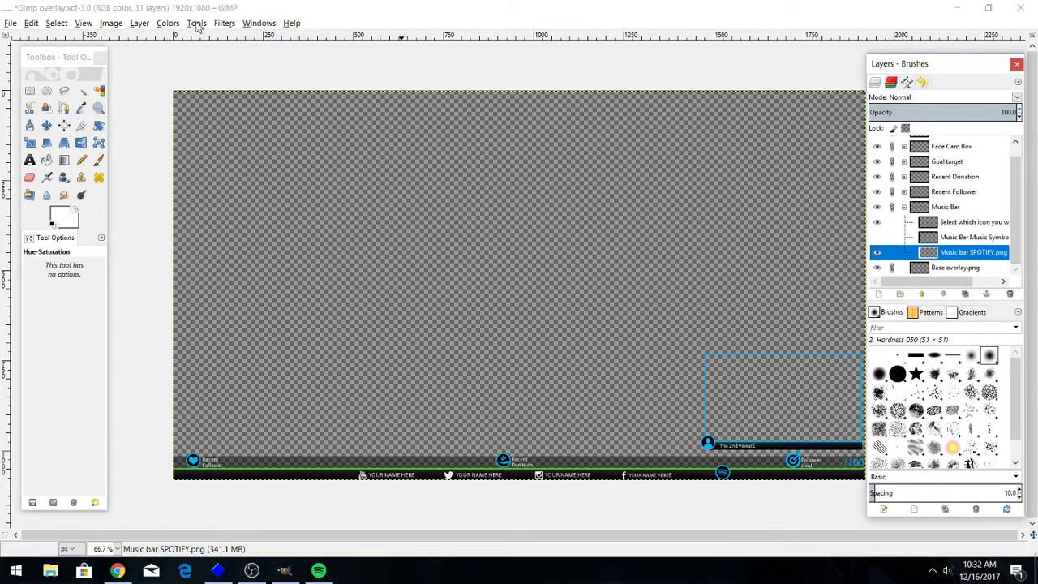
- Give SPOTIFY.png a -95 hue shift, then collapse Music Bar and unlink the chained layers
click(167, 23)
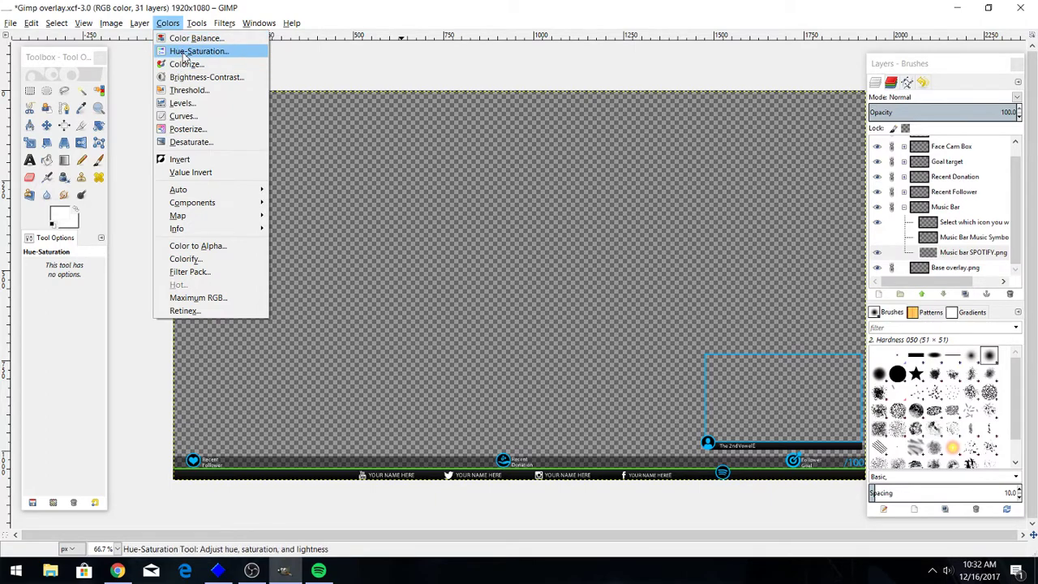
click(186, 51)
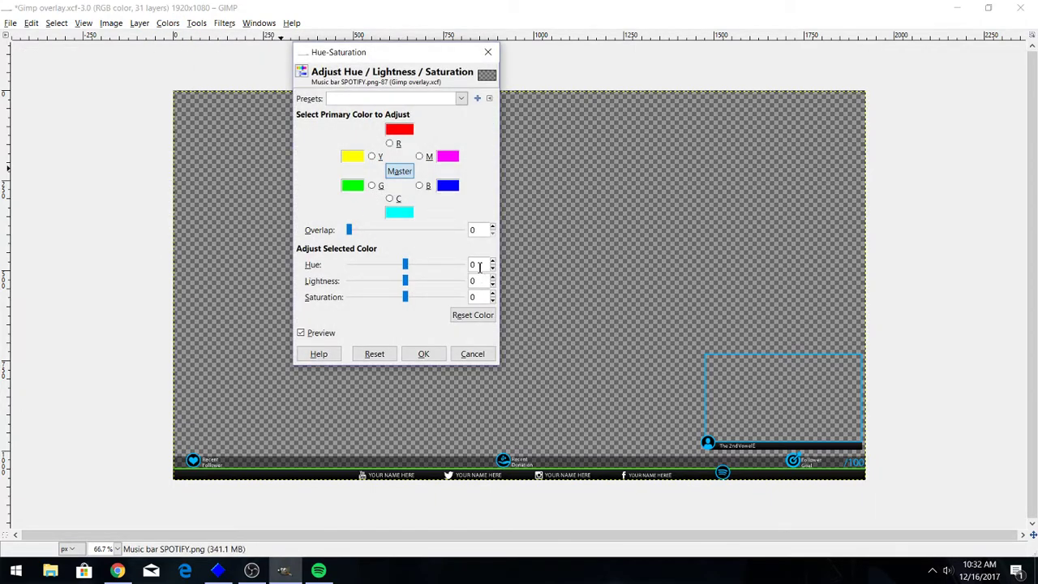
mouse_move(401, 270)
mouse_down()
mouse_move(359, 267)
mouse_move(386, 270)
mouse_up()
scroll(386, 269, up, 3)
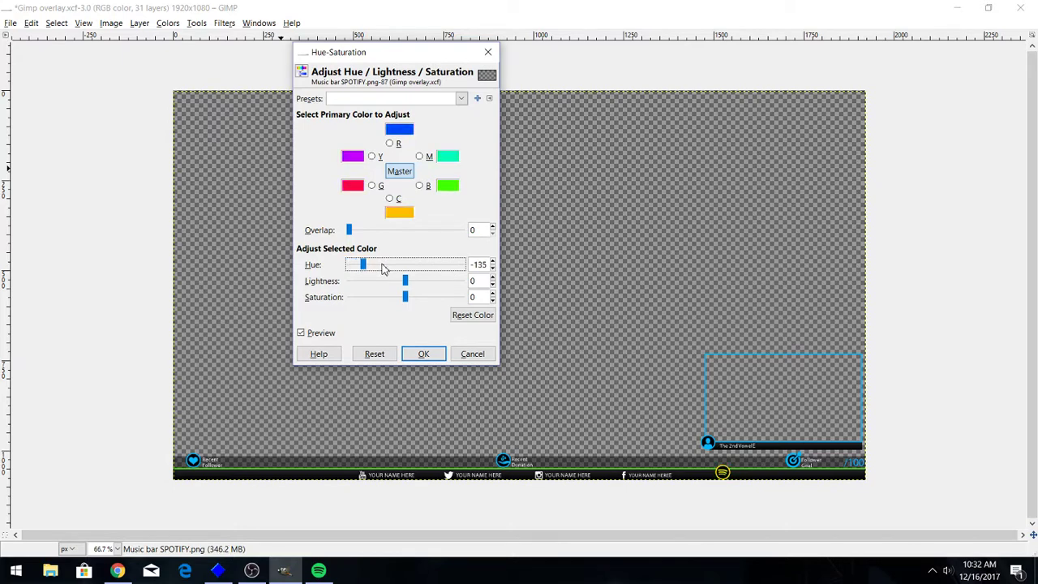
click(486, 266)
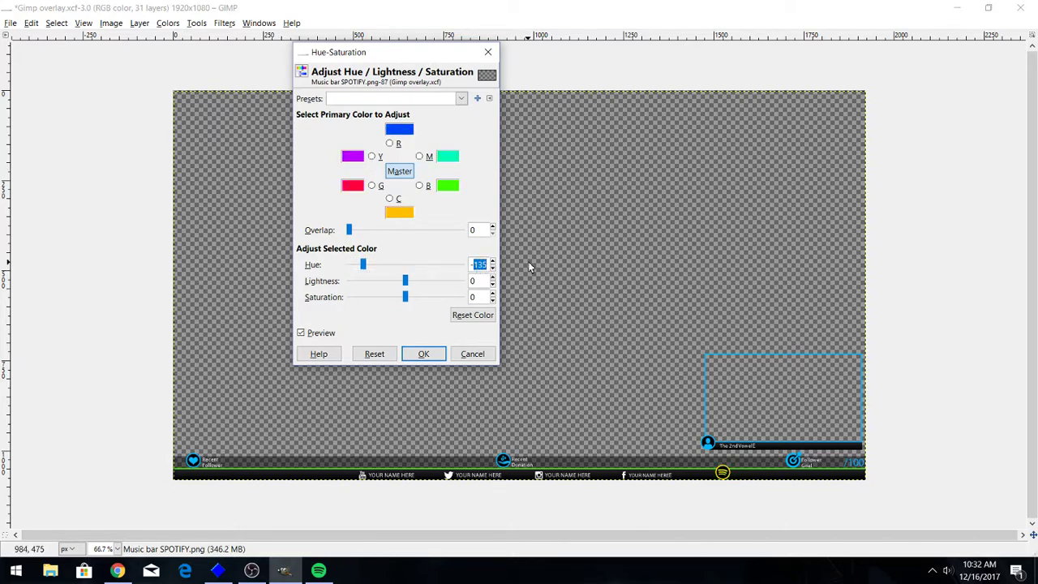
text(-95)
click(365, 270)
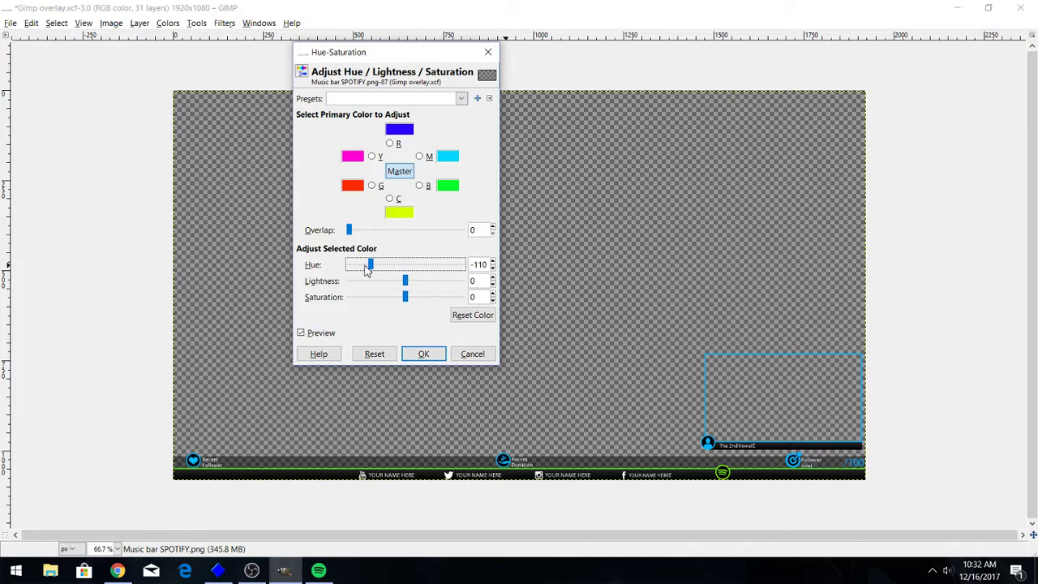
click(492, 269)
click(492, 268)
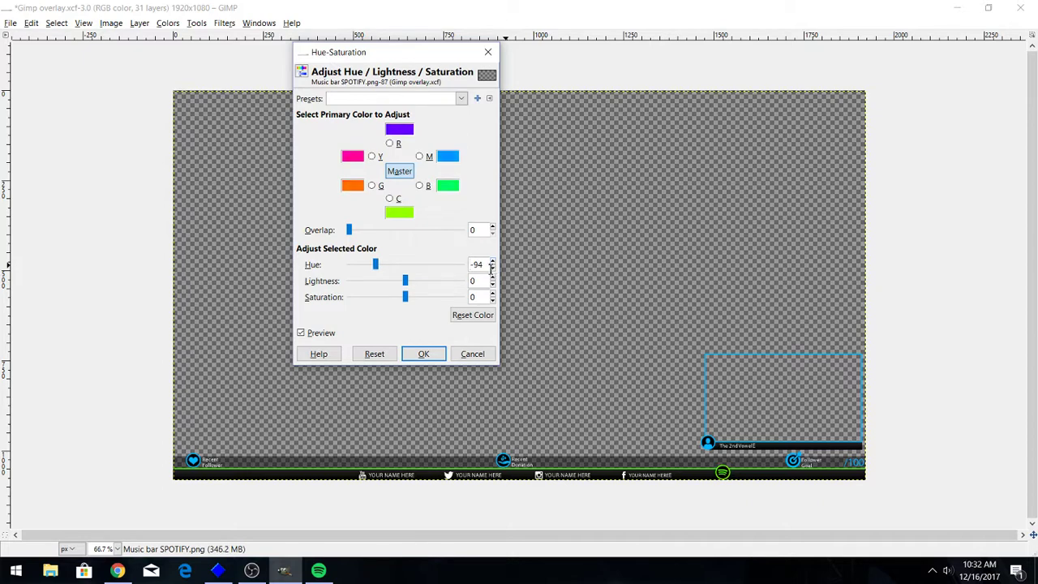
click(491, 269)
click(423, 355)
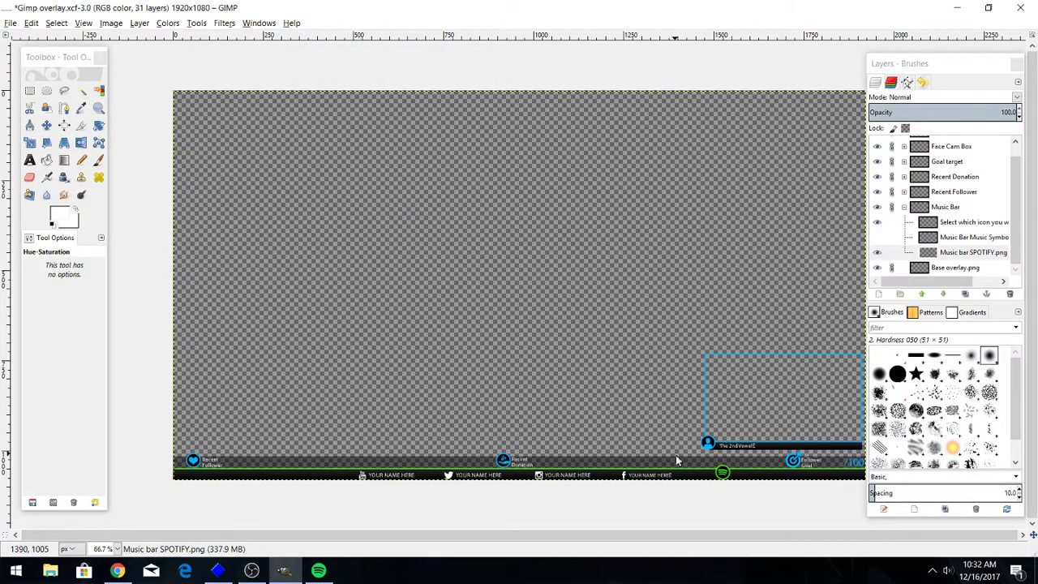
click(904, 208)
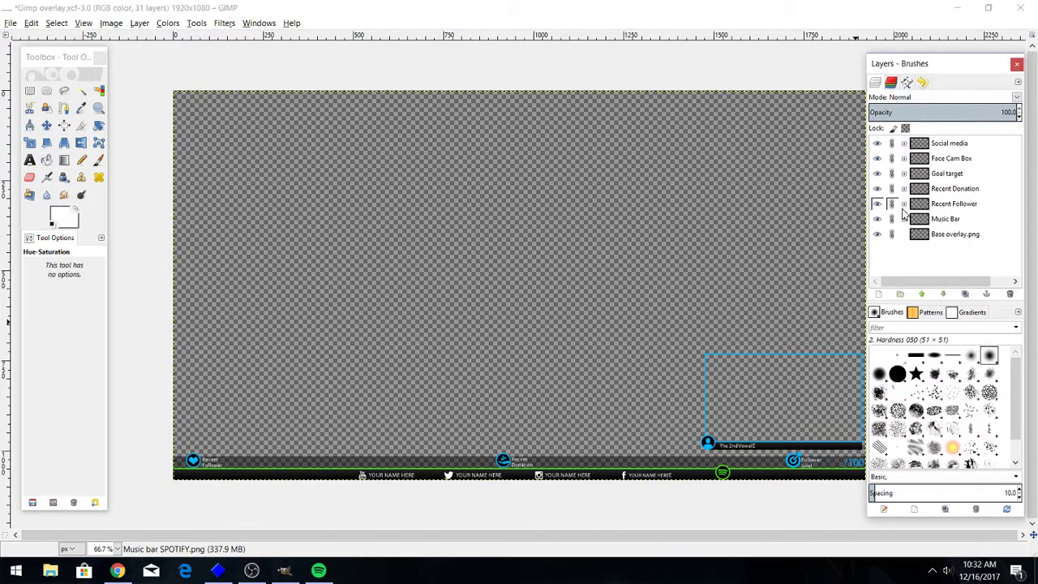
drag(902, 212, 893, 142)
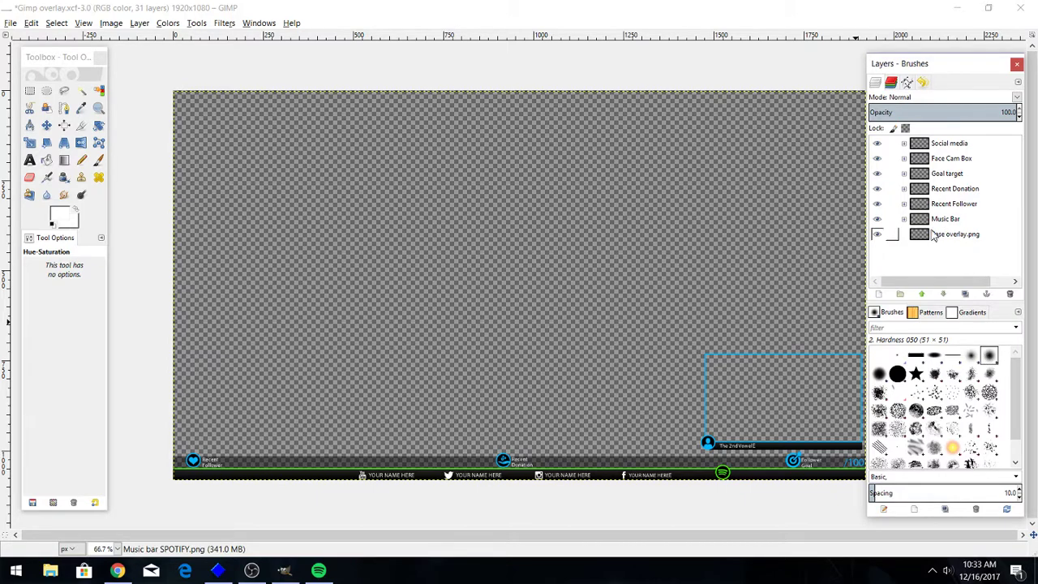
- Turn the Recent Follower.png heart green with a -95 hue shift, then collapse its group
click(904, 204)
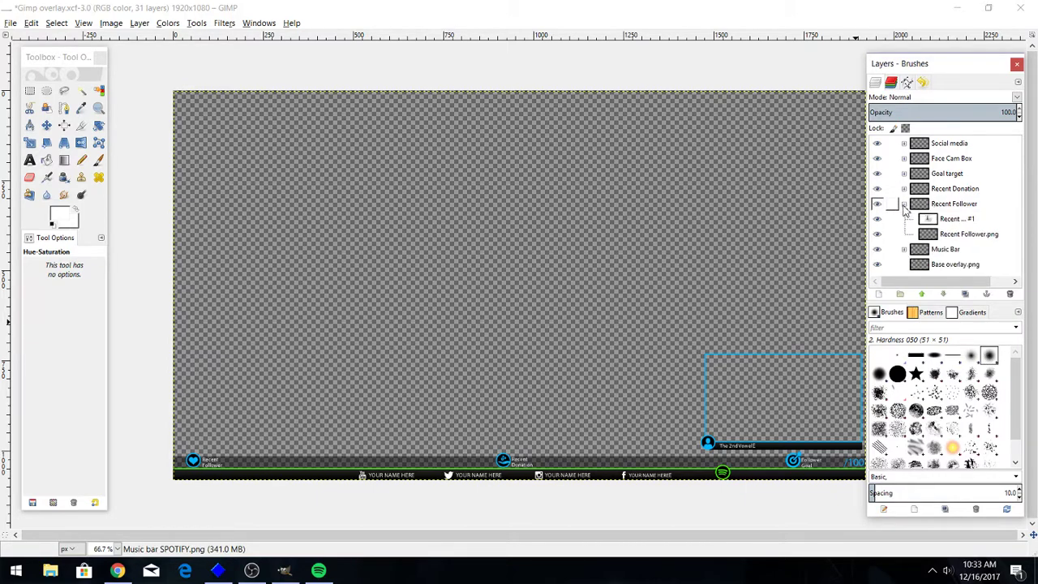
click(976, 236)
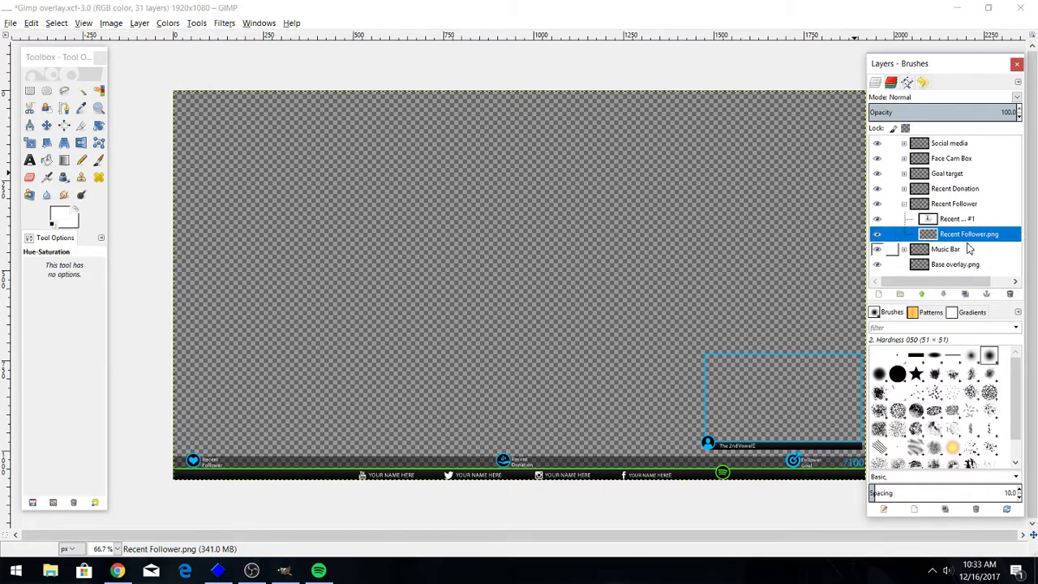
click(877, 233)
click(876, 233)
click(170, 25)
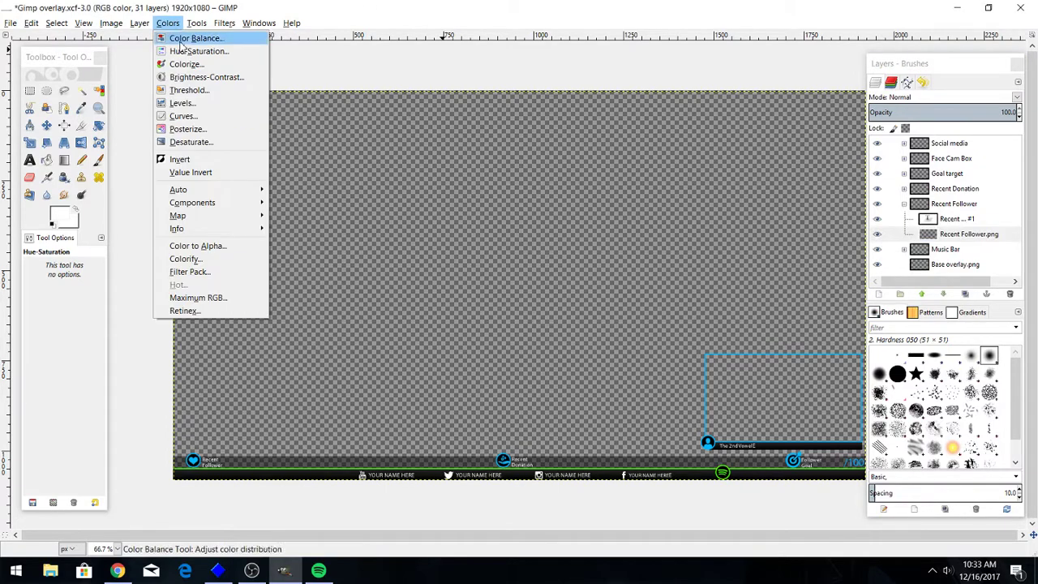
click(197, 51)
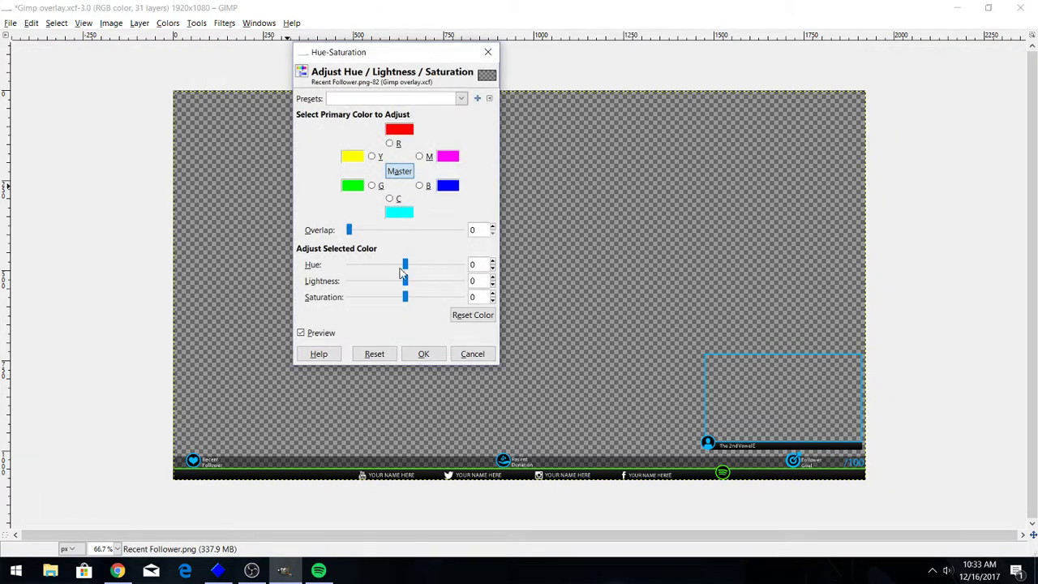
drag(406, 274, 378, 272)
scroll(377, 271, up, 20)
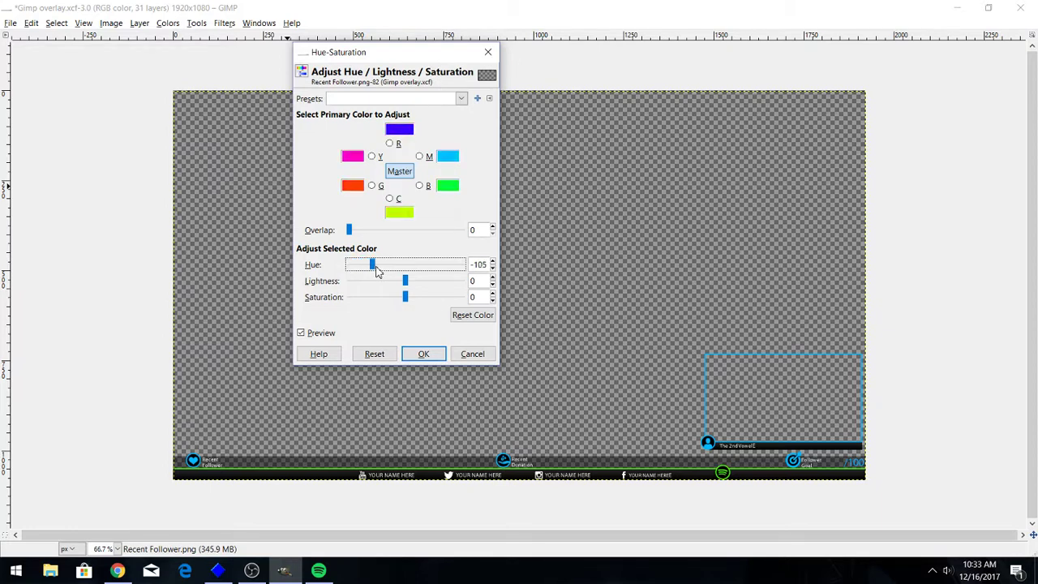
click(376, 269)
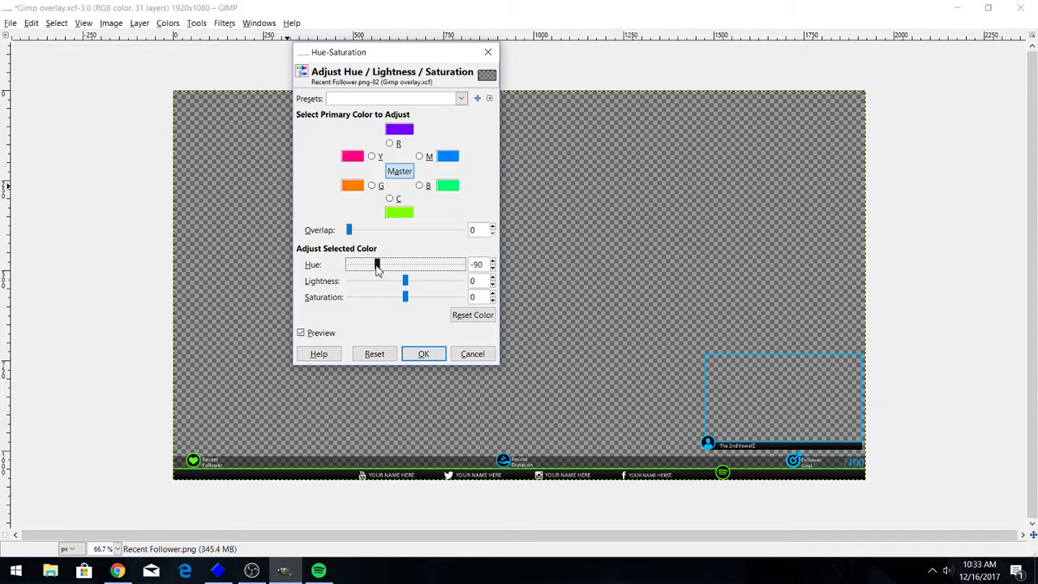
click(492, 269)
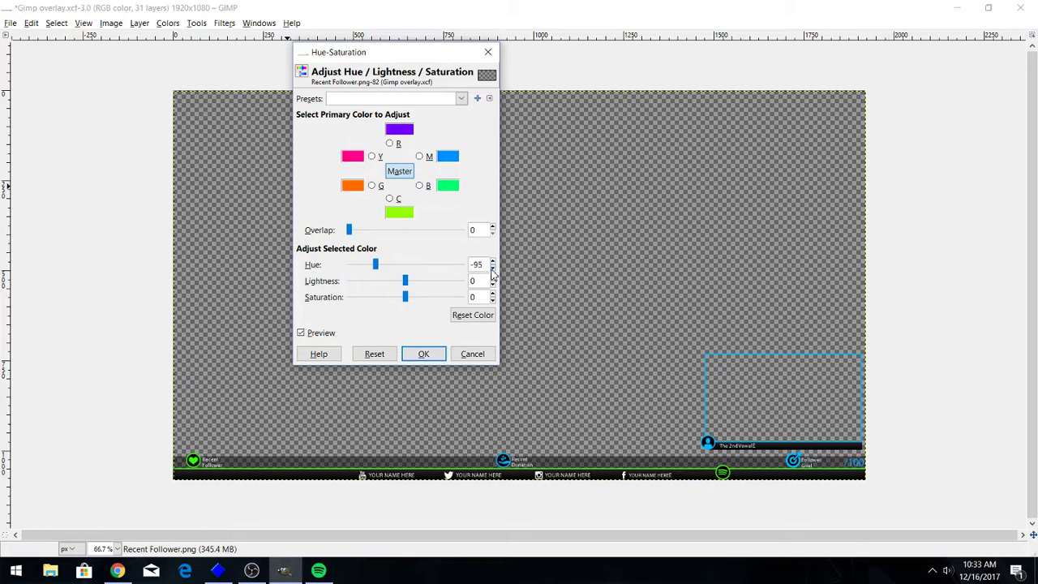
click(423, 355)
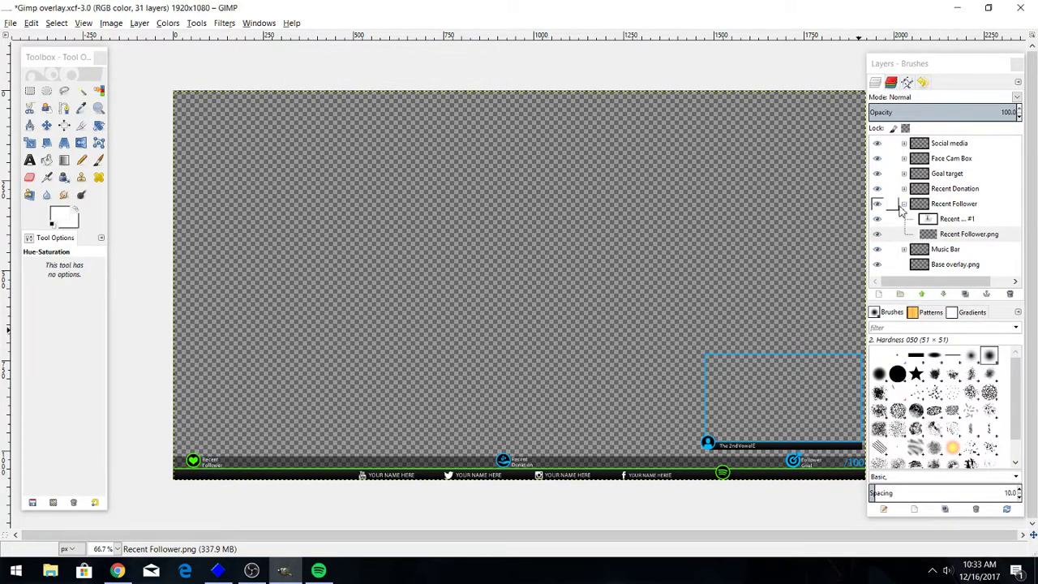
click(904, 204)
- Shift Recent donation.png's hue by -95 to green and collapse the Recent Donation group
click(903, 188)
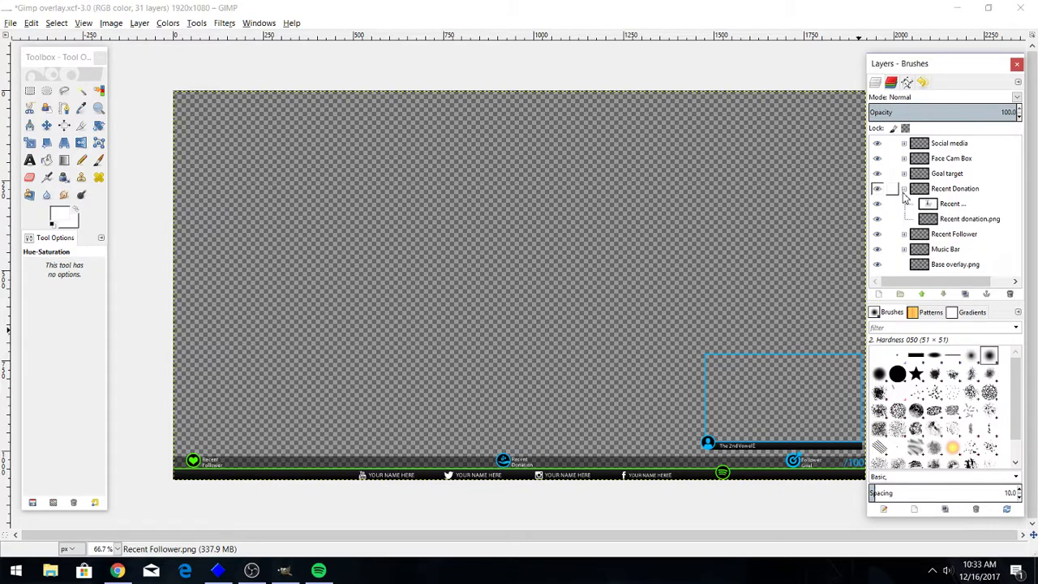
click(967, 219)
click(168, 23)
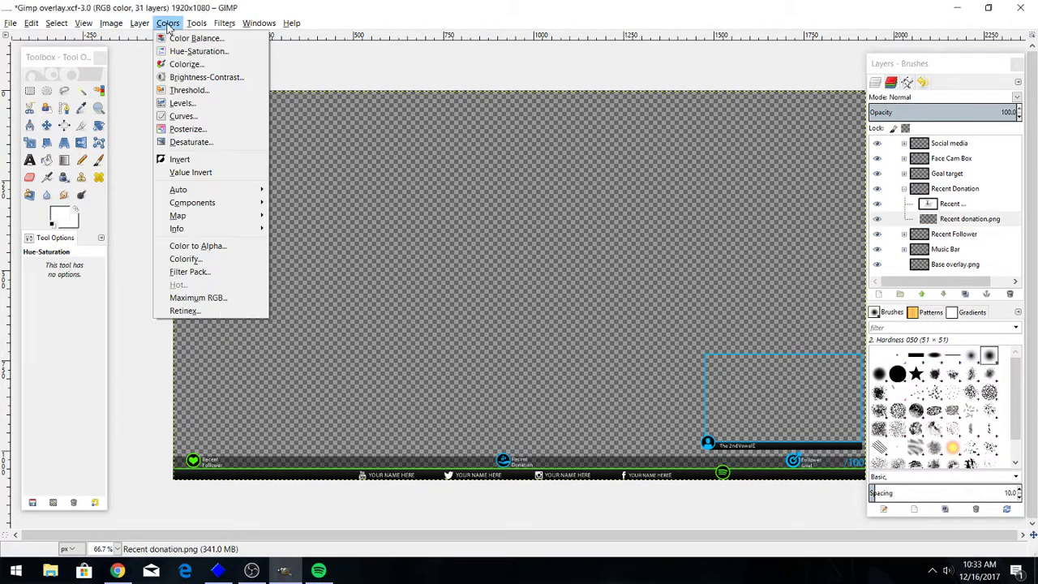
click(190, 53)
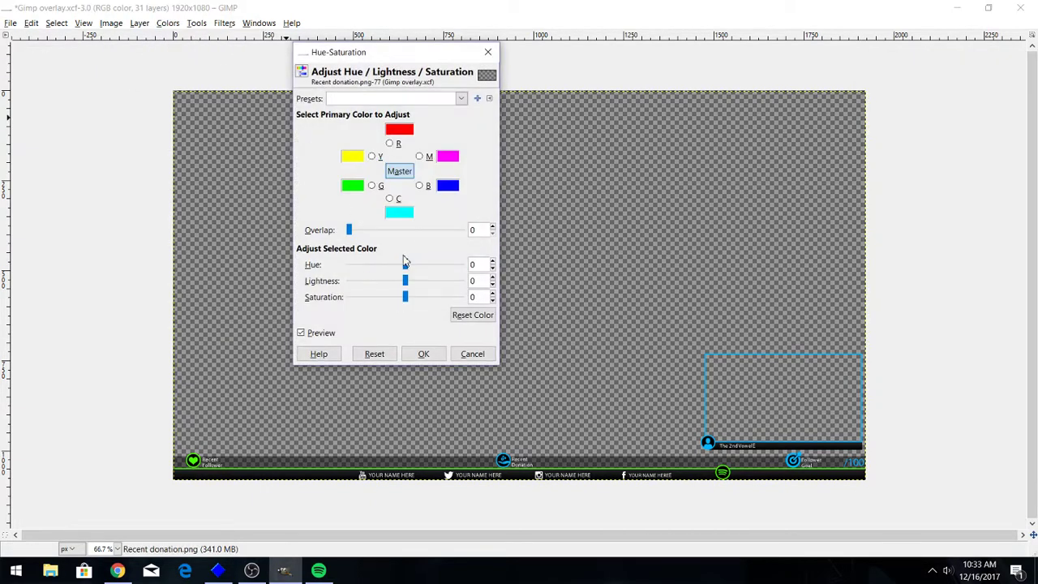
drag(406, 266, 374, 266)
click(492, 263)
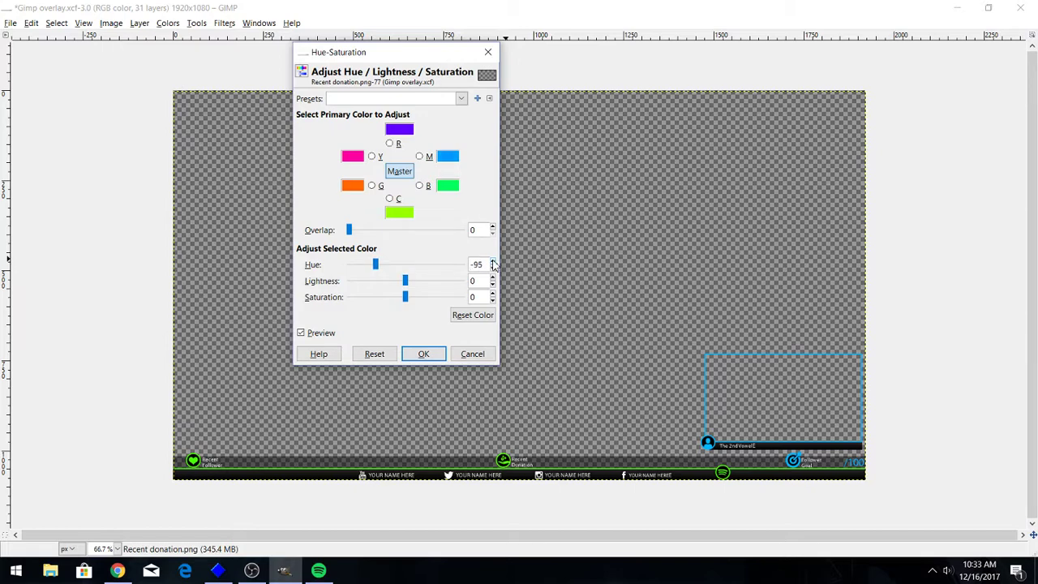
click(422, 354)
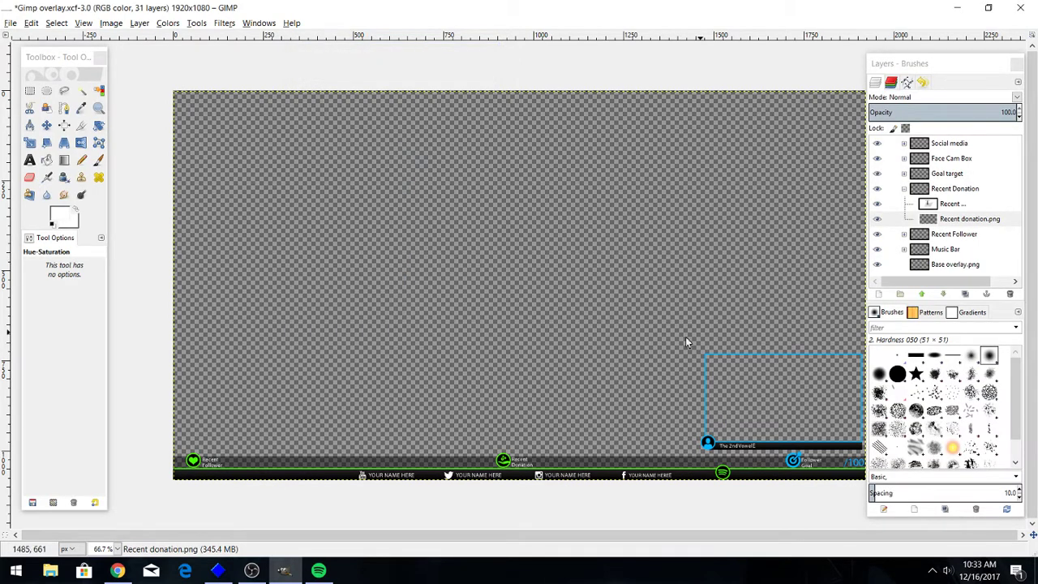
click(904, 189)
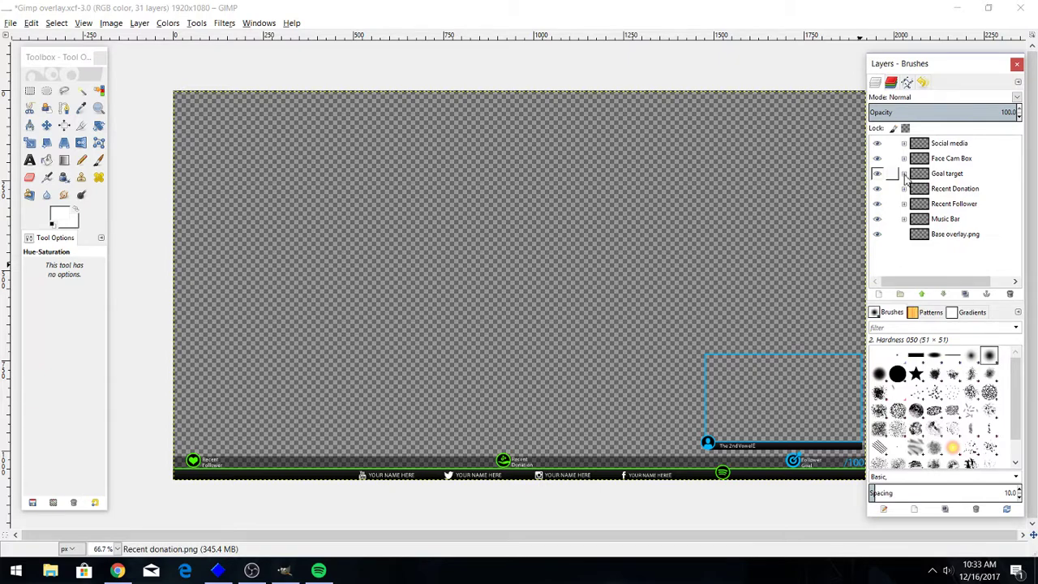
- Expand Goal target and shift the /100 text layer's hue to about -93
click(903, 174)
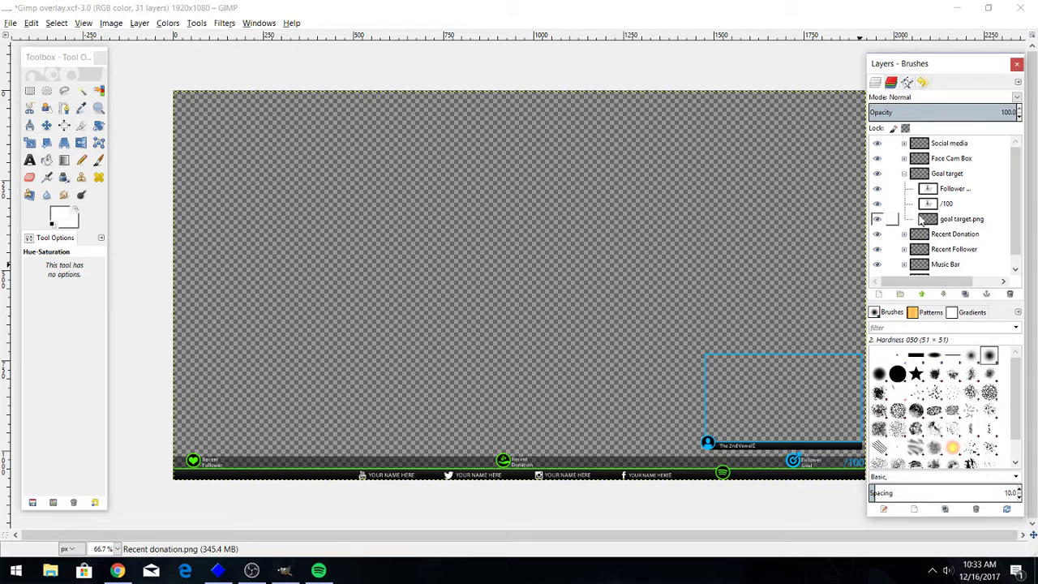
click(942, 204)
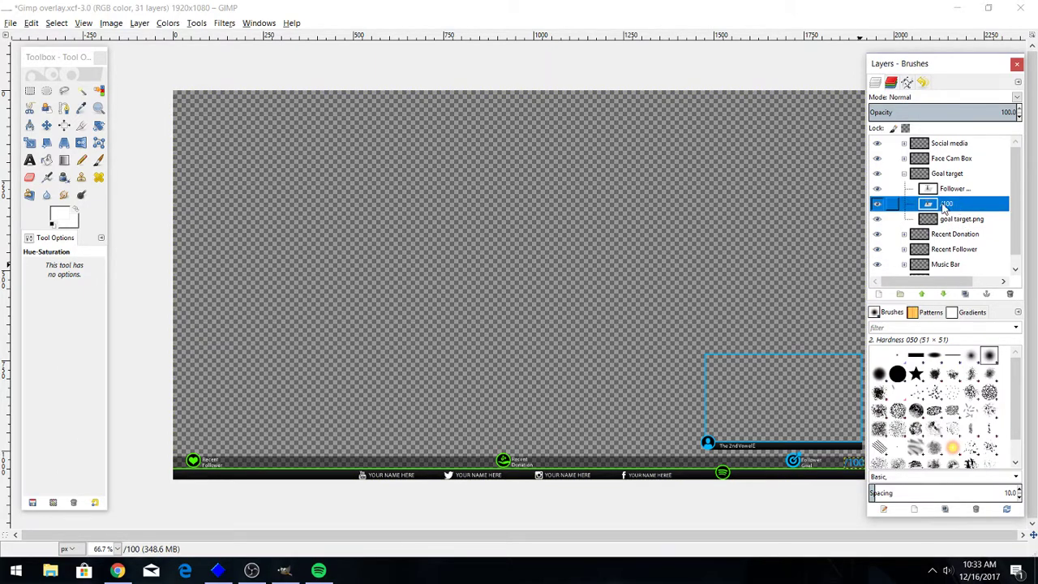
click(167, 23)
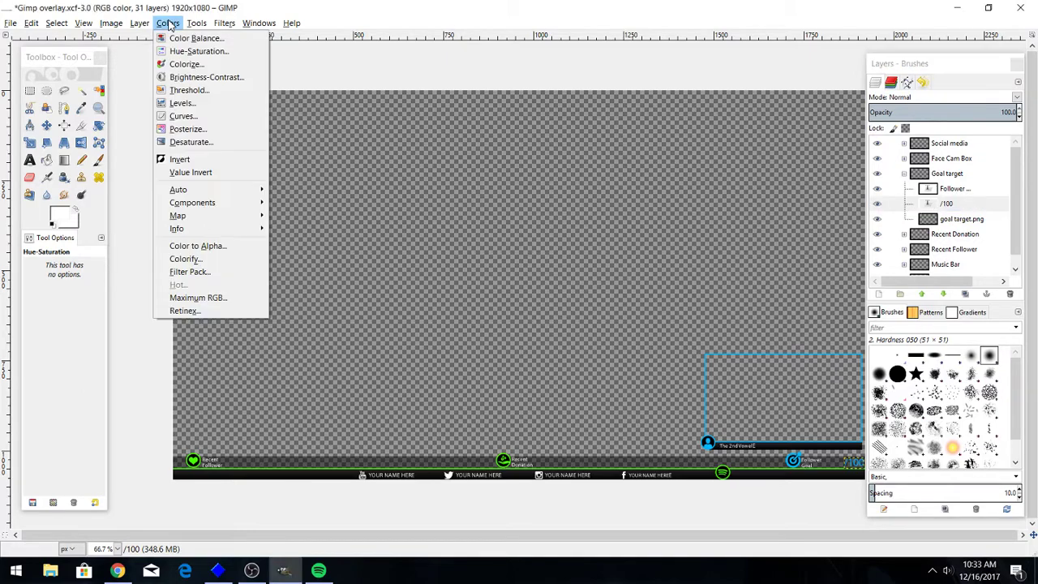
click(189, 54)
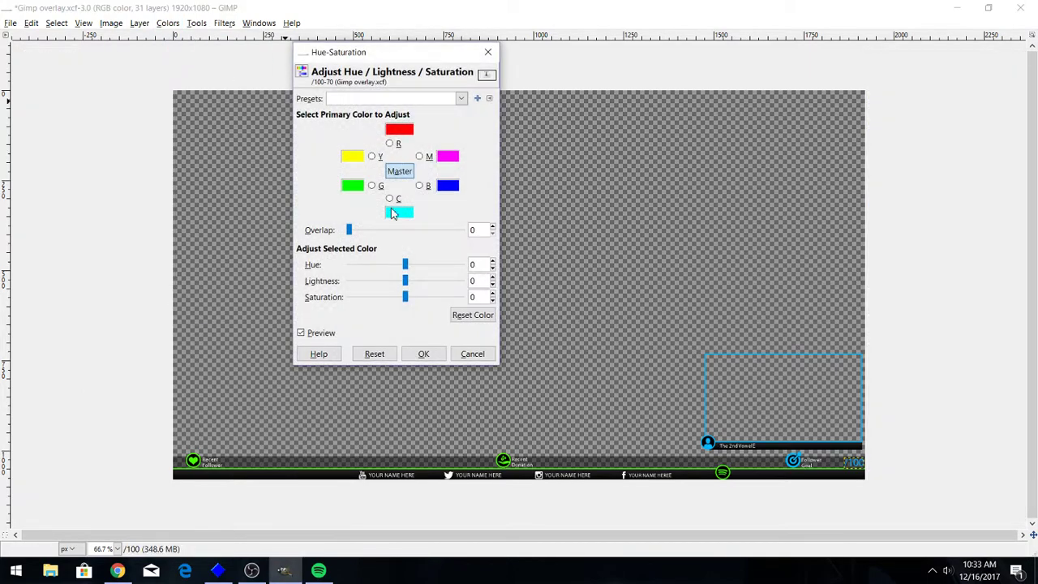
drag(406, 270, 377, 271)
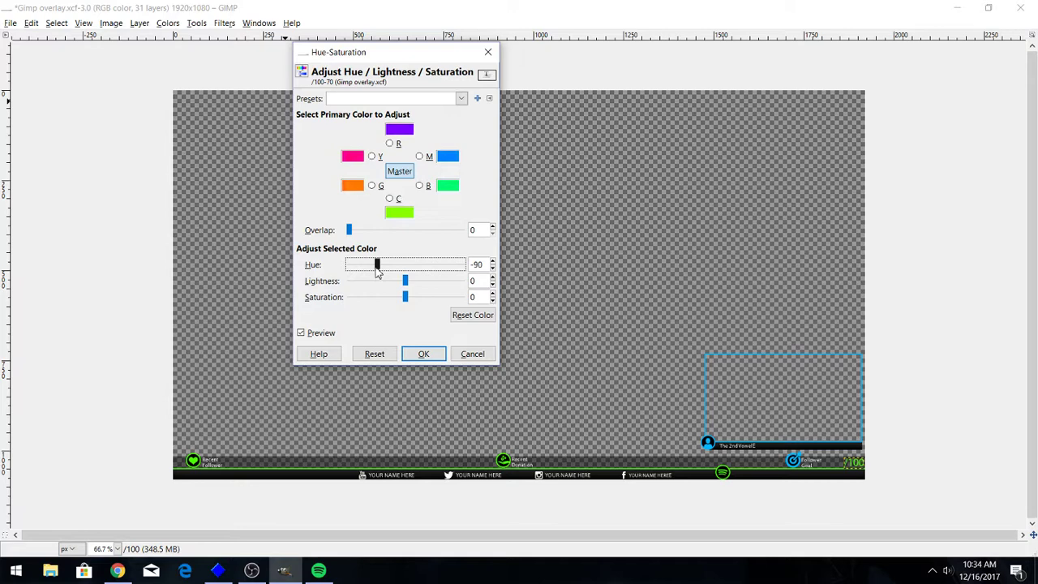
click(491, 266)
click(427, 353)
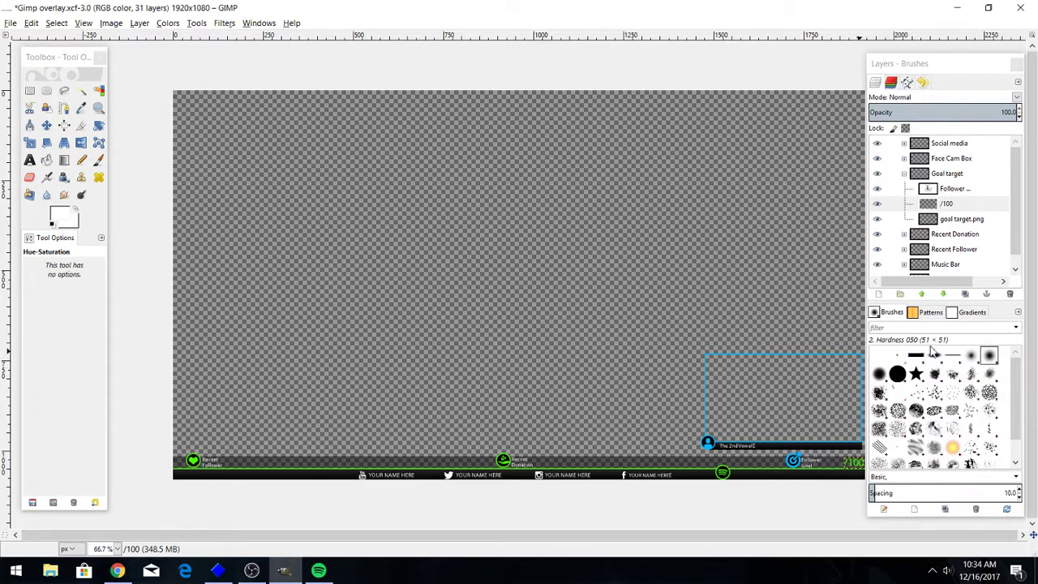
- Shift the goal target.png layer's hue to -93, turning it green
click(964, 219)
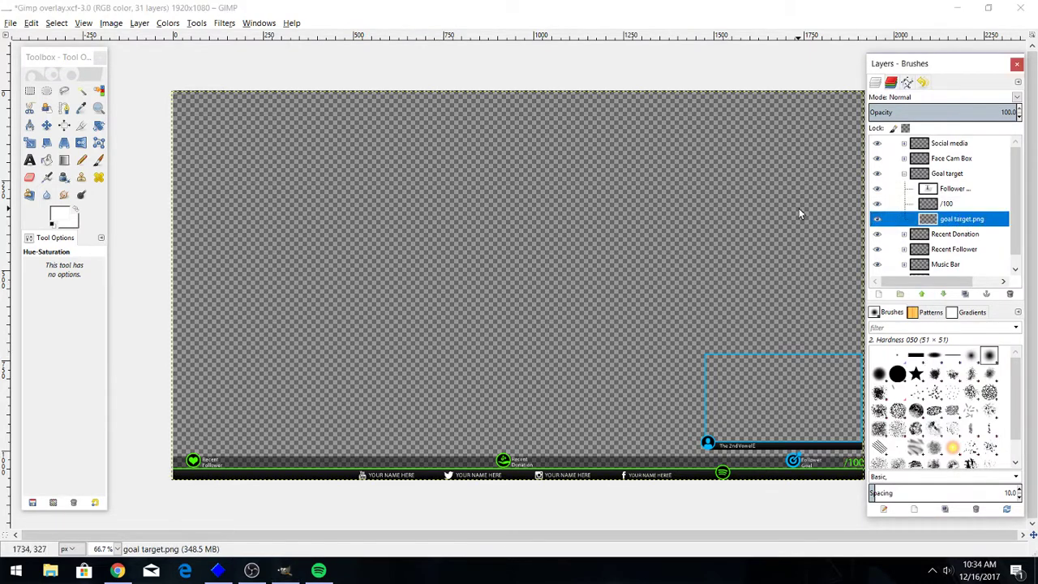
click(167, 23)
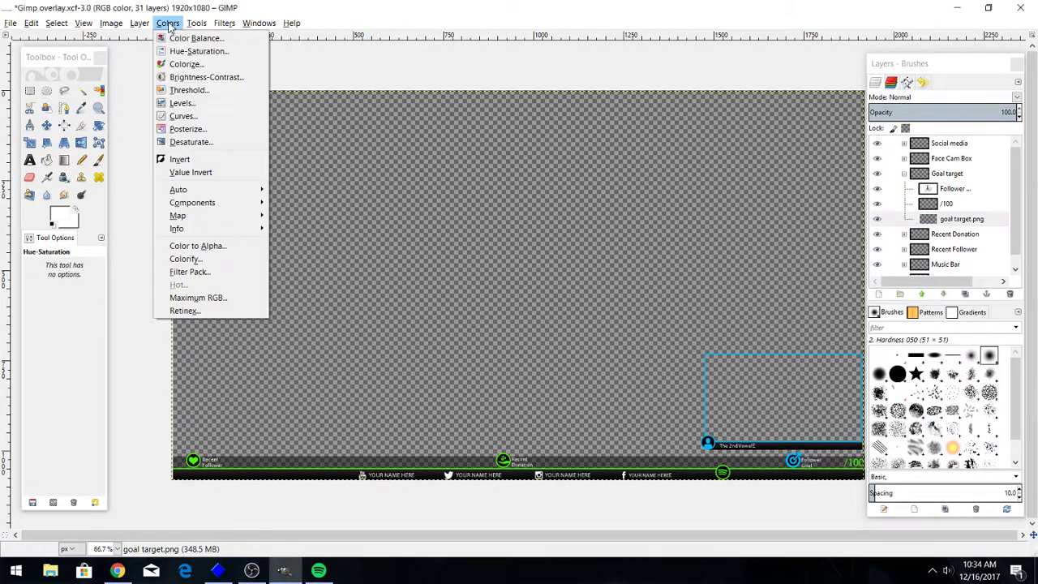
click(200, 54)
click(405, 266)
drag(406, 272, 376, 271)
click(493, 271)
click(431, 353)
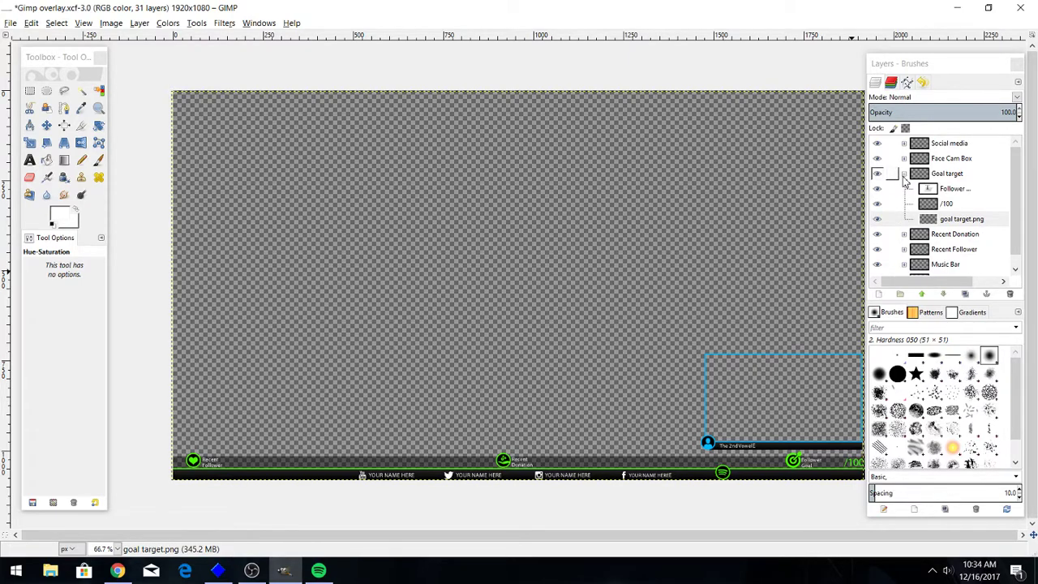
- Collapse Goal target and give Face Cam box.png a -95 hue shift so its frame turns green
click(904, 175)
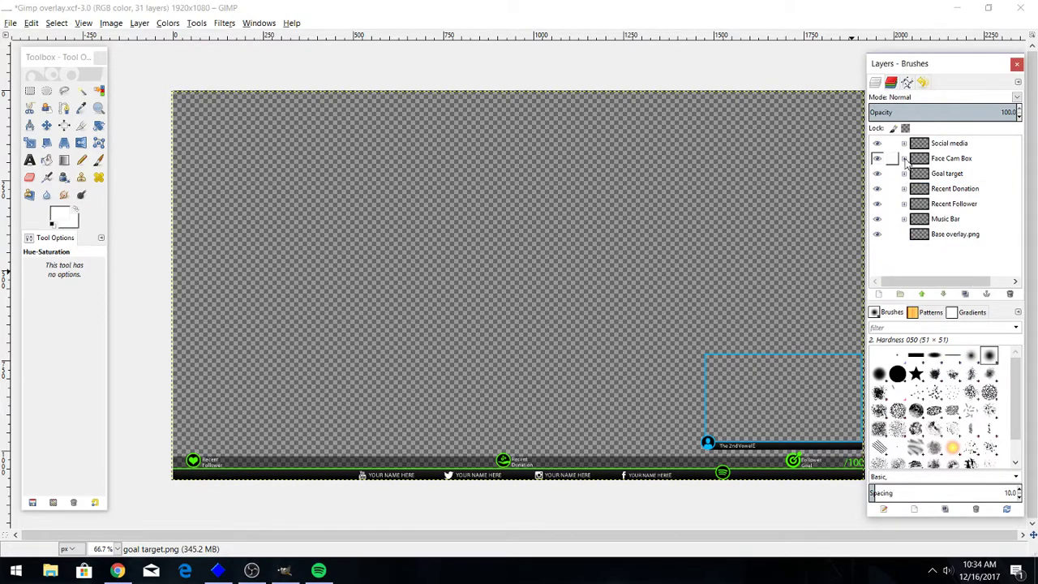
click(904, 159)
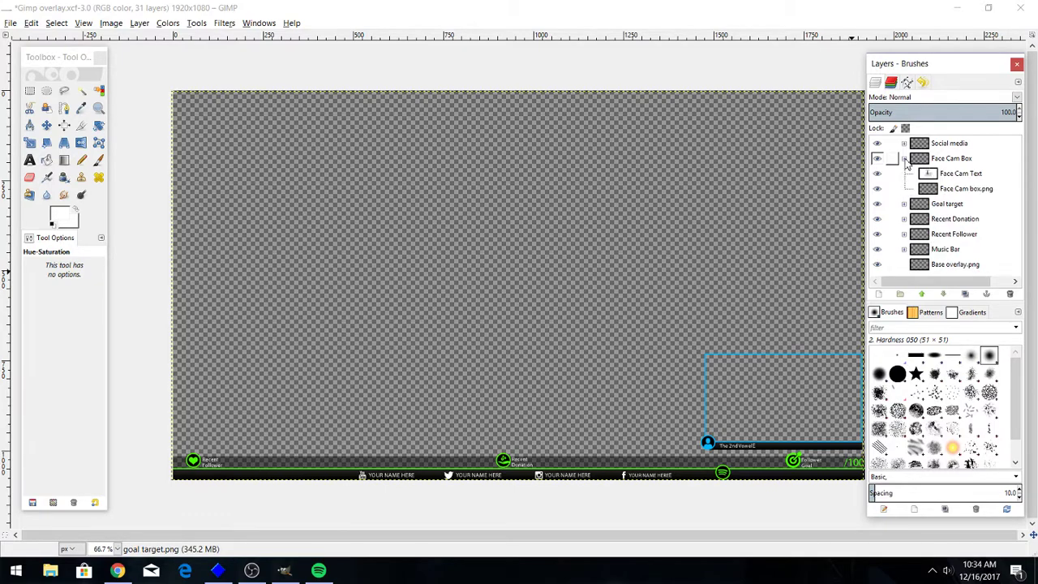
click(924, 188)
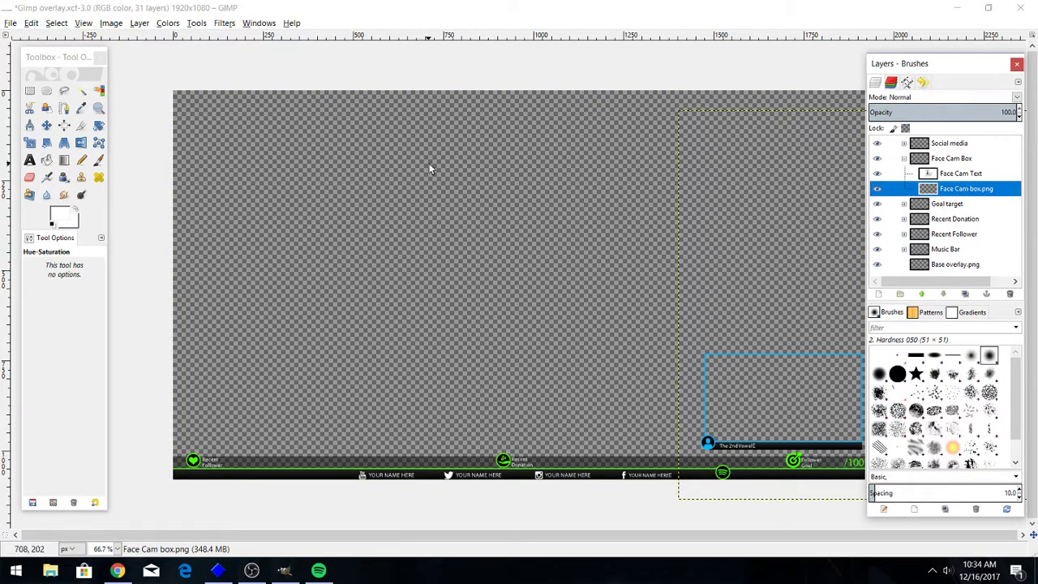
click(168, 23)
click(189, 56)
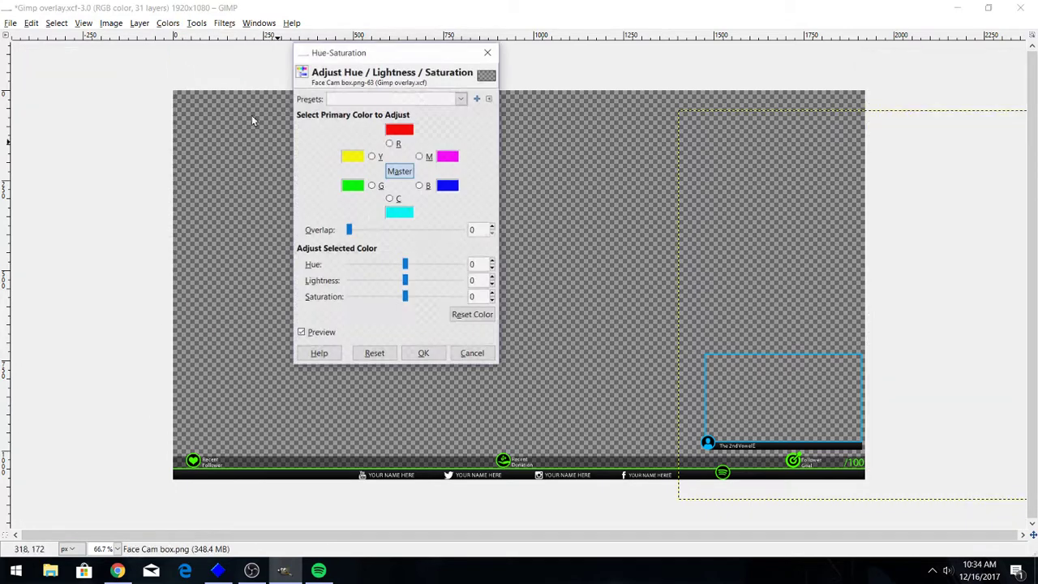
drag(404, 264, 373, 267)
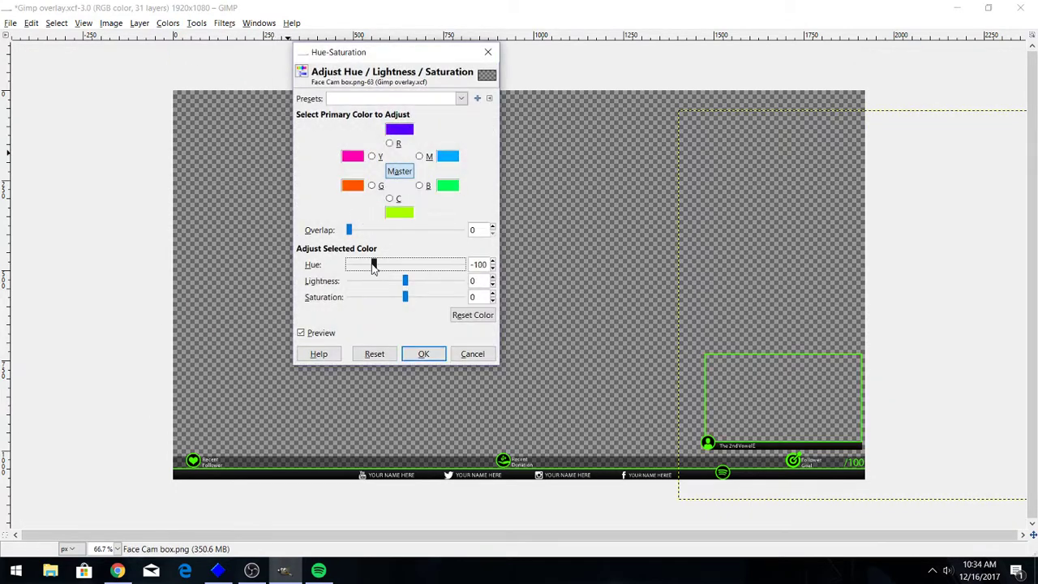
click(492, 262)
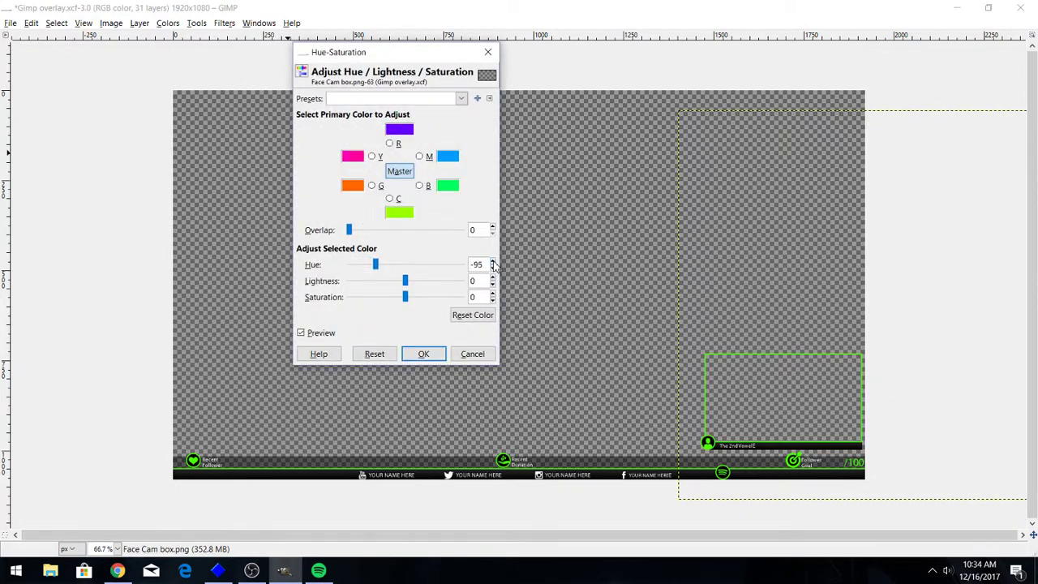
click(425, 354)
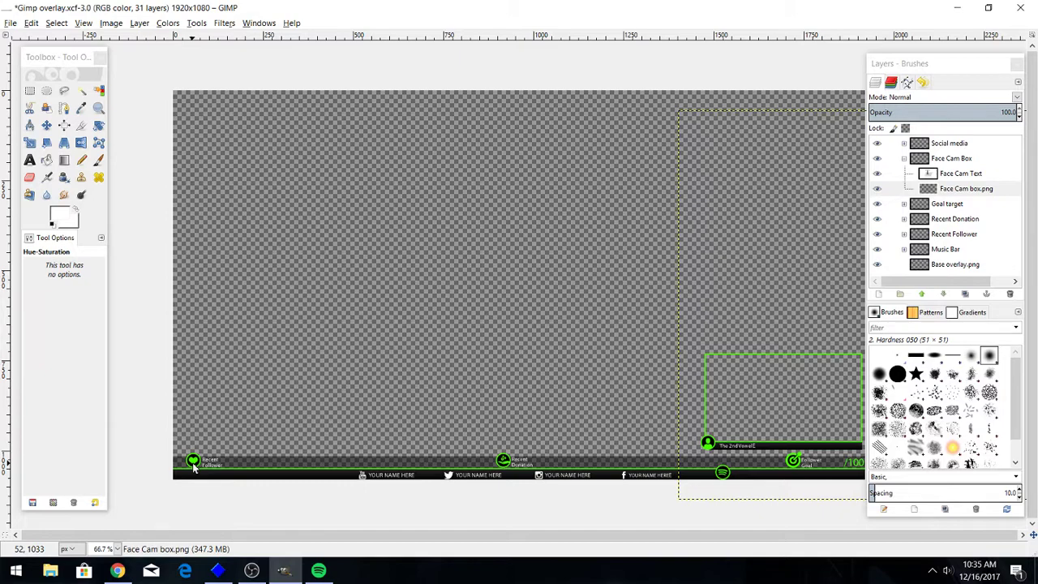
- Expand the Recent Follower group in the Layers dock and open the File menu
click(881, 236)
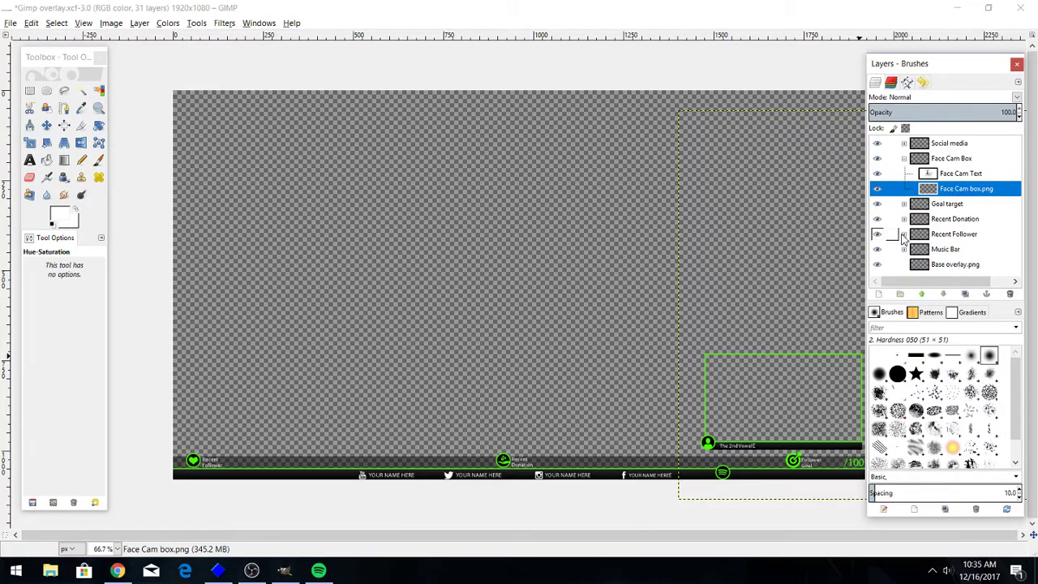
click(903, 235)
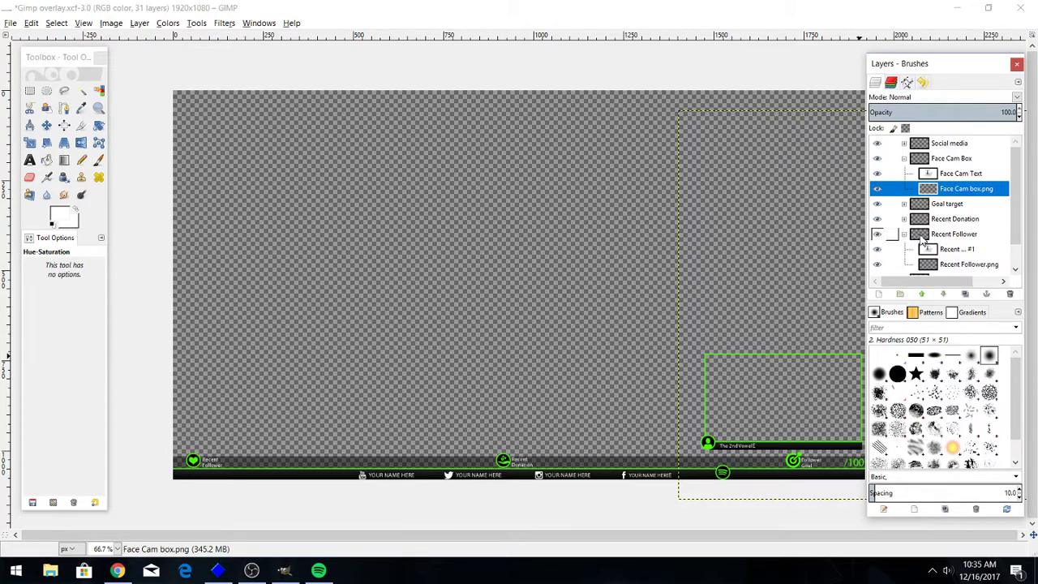
scroll(922, 249, down, 1)
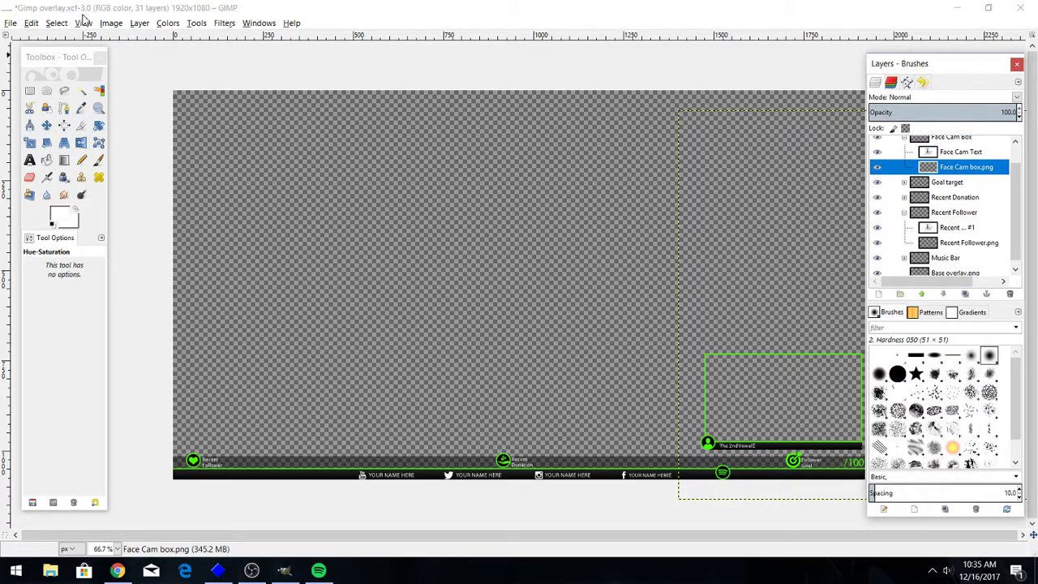
click(11, 24)
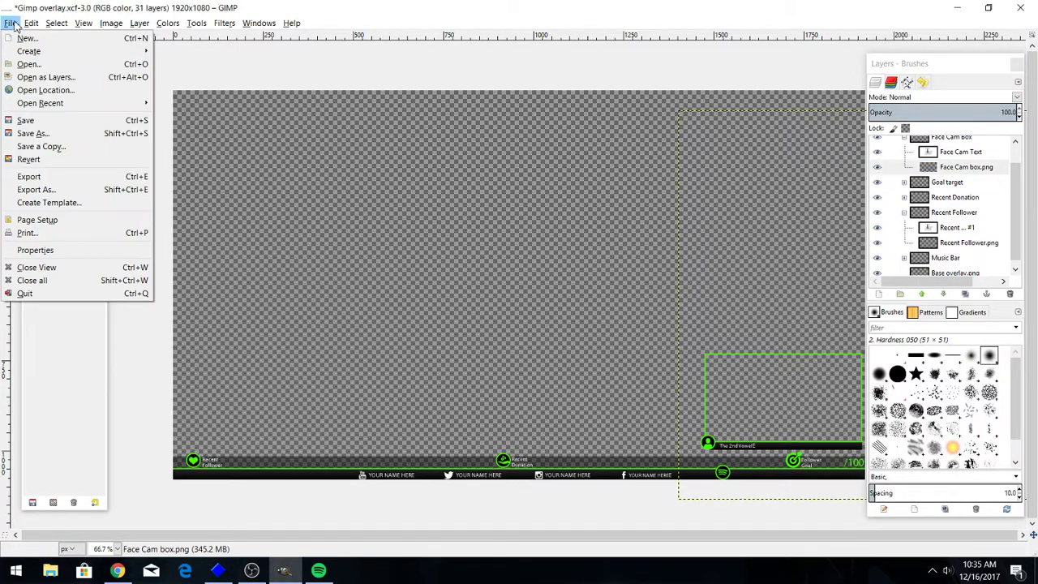
- Export the image as Gimp overlay.png into the Gimp Project folder
click(71, 189)
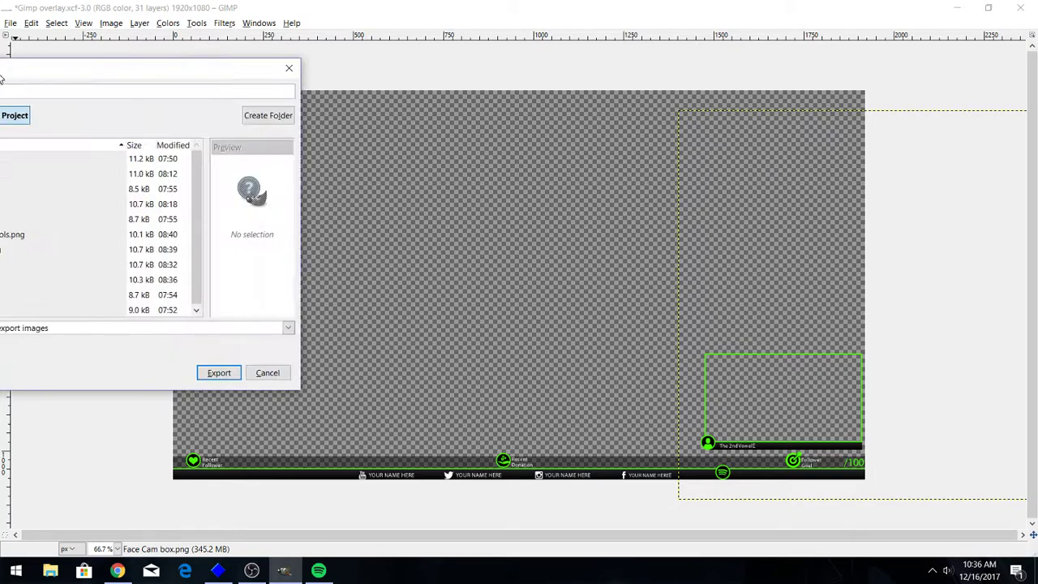
drag(78, 77, 415, 124)
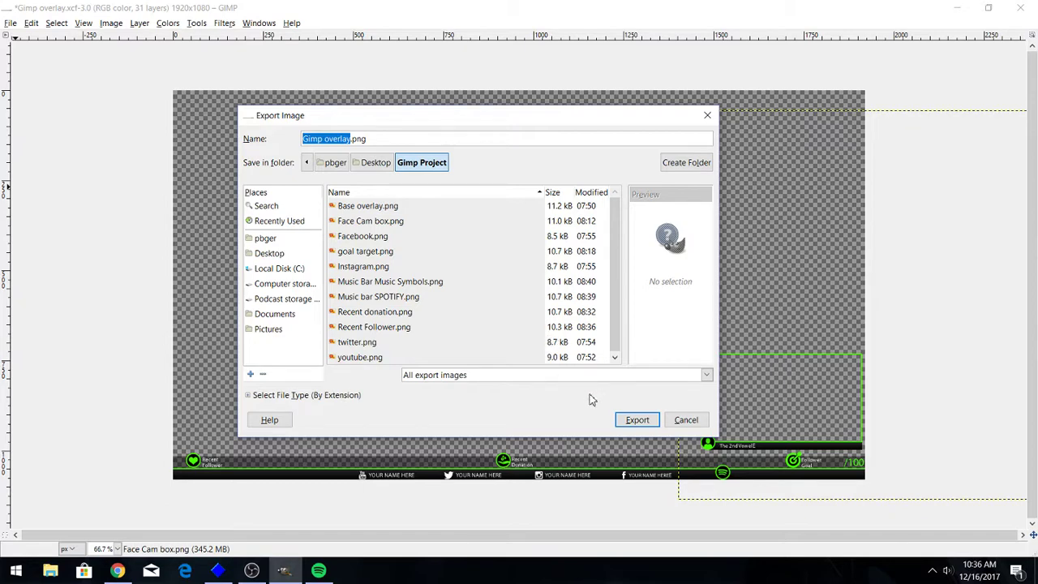
click(637, 422)
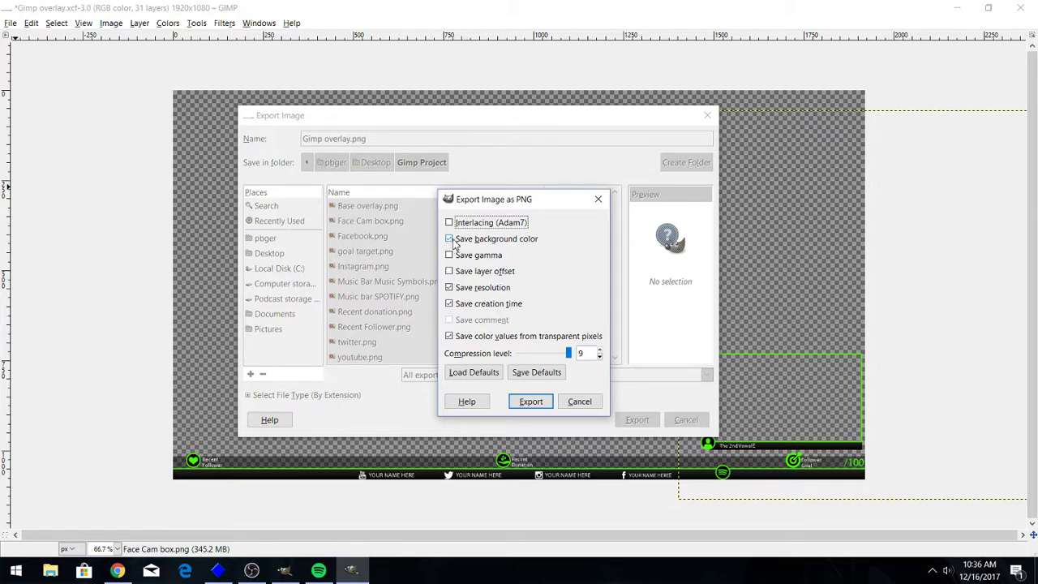
- Turn off Save background color and Save creation time, set compression 0, and export
click(452, 243)
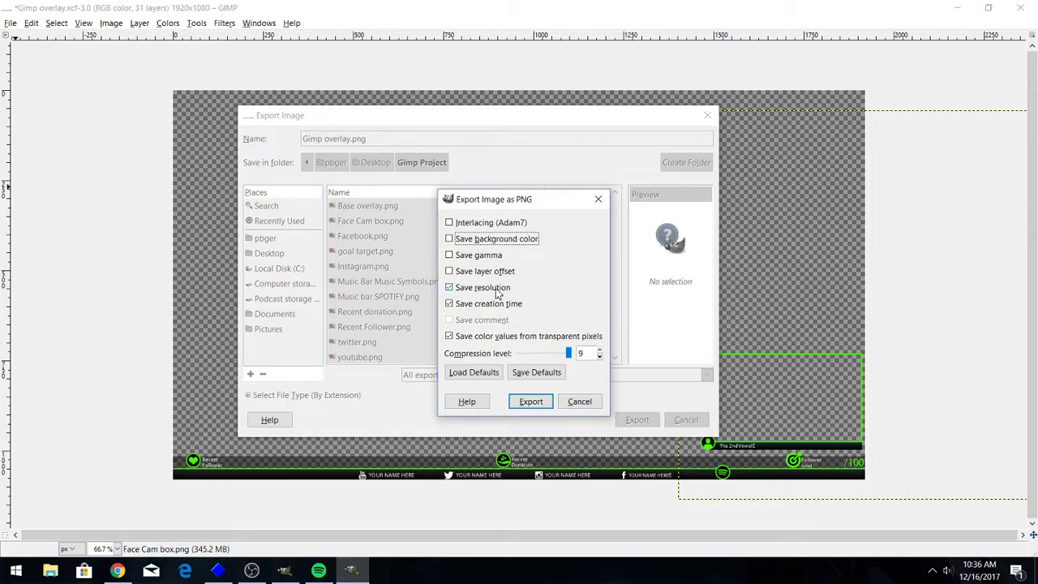
click(451, 306)
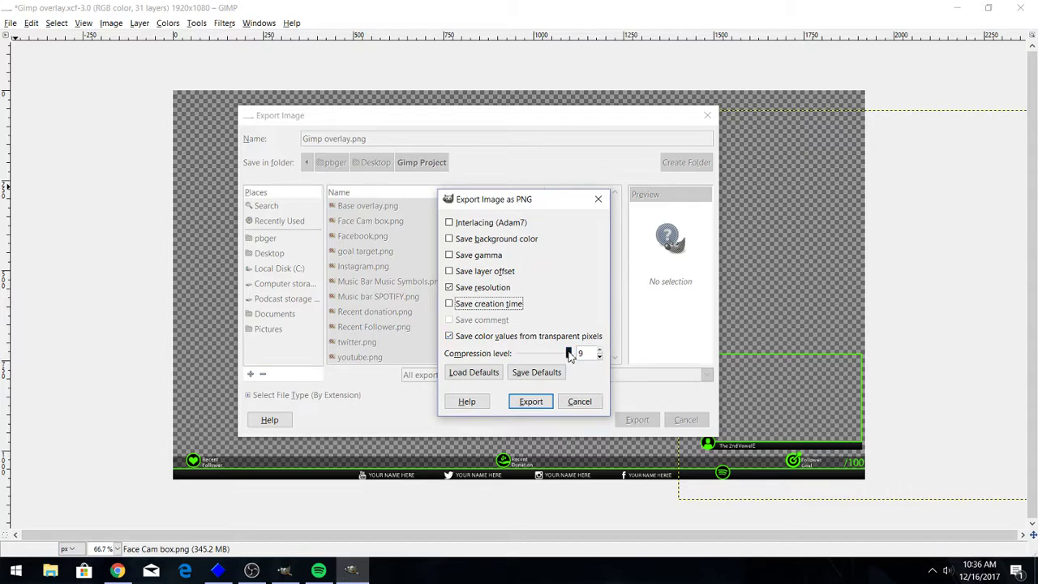
drag(570, 357, 469, 359)
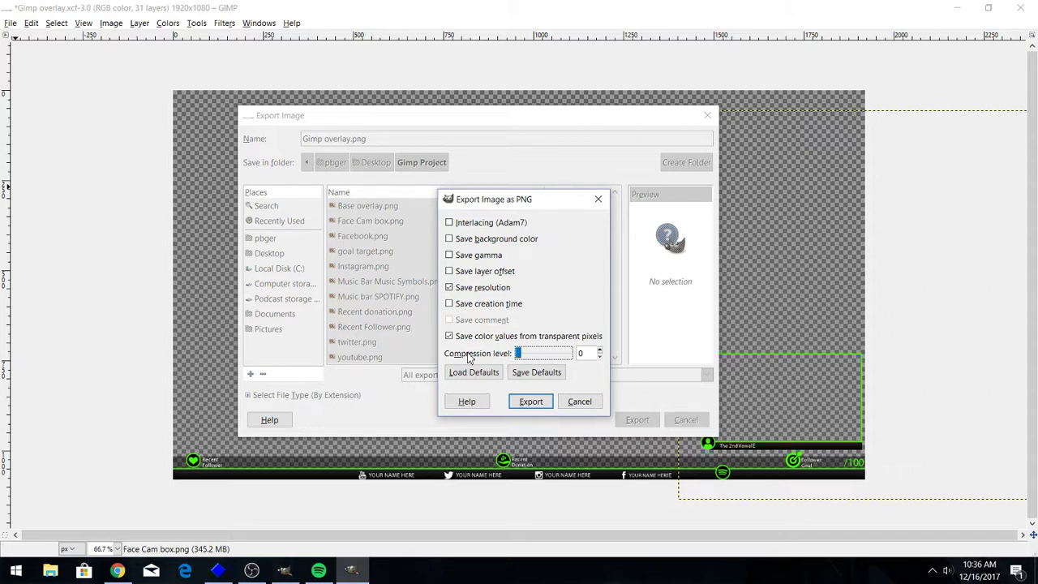
click(530, 401)
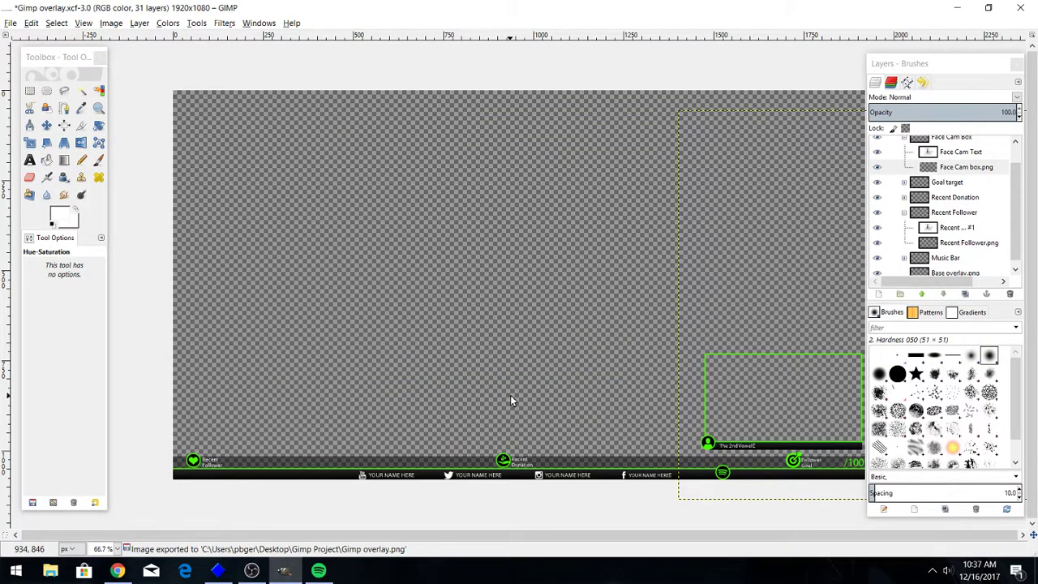